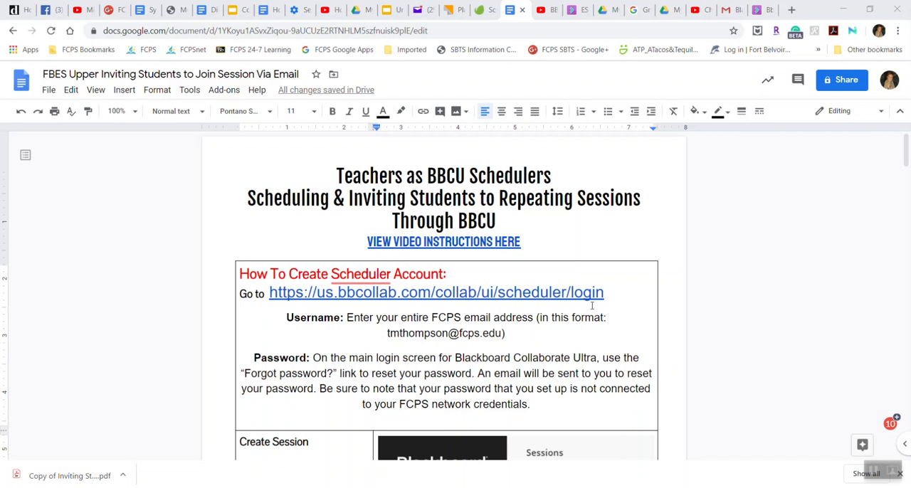
# - Switch to the Blackboard Collaborate scheduler and begin creating a new session
pyautogui.scroll(-8, 591, 305)
pyautogui.scroll(8, 591, 305)
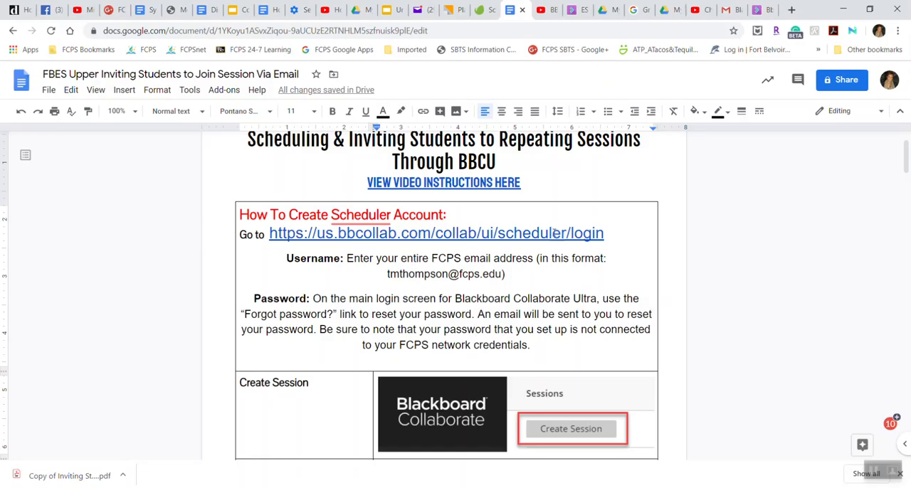
pyautogui.click(765, 11)
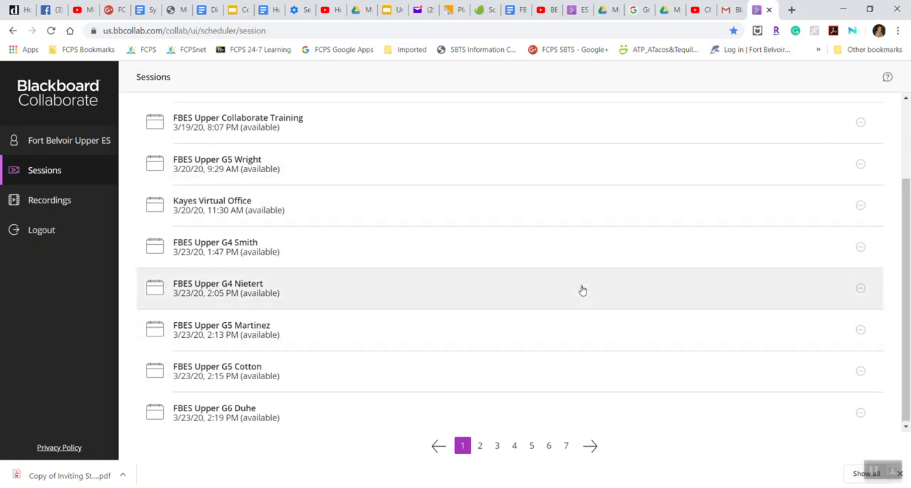
pyautogui.scroll(3, 580, 289)
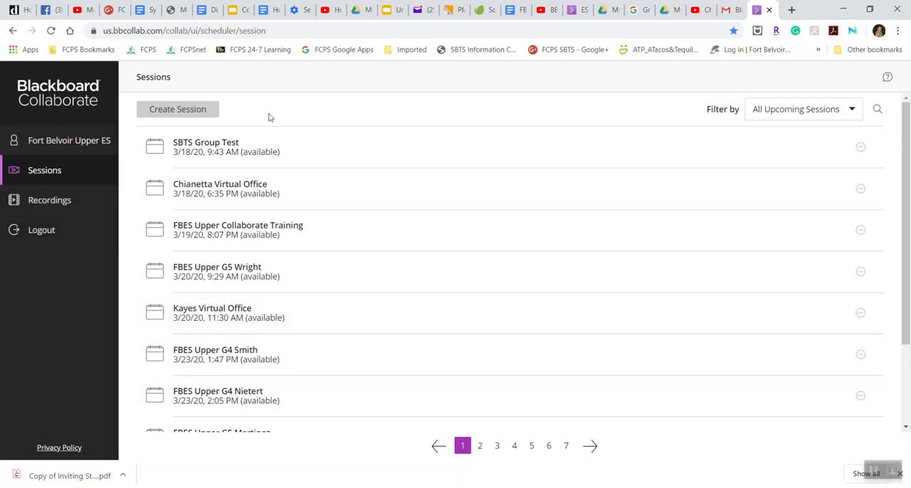
pyautogui.click(197, 115)
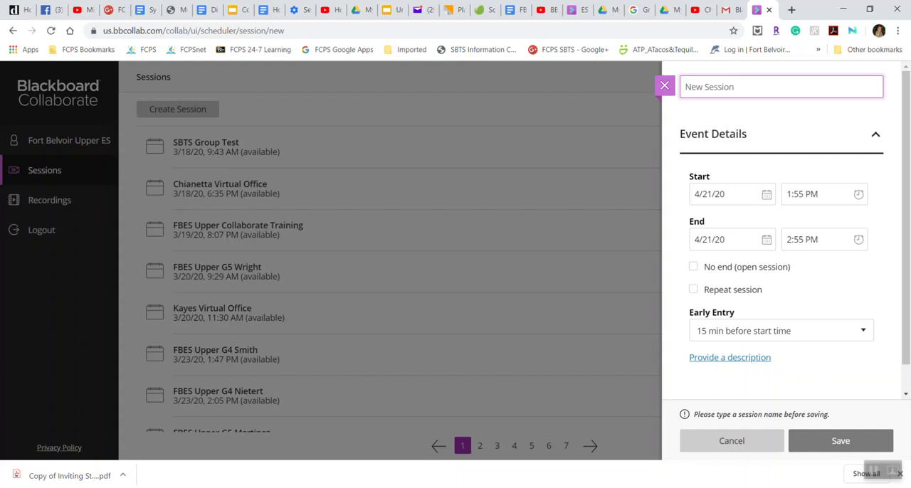
# - Name the new session "FBES Upper Demonstration Course" and save it
pyautogui.write('FBES Upper ')
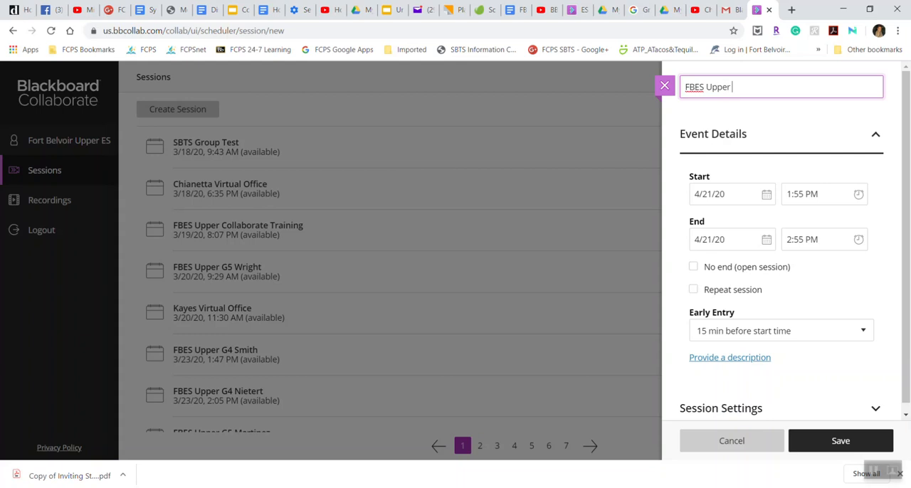
pyautogui.write('Demonstration Course')
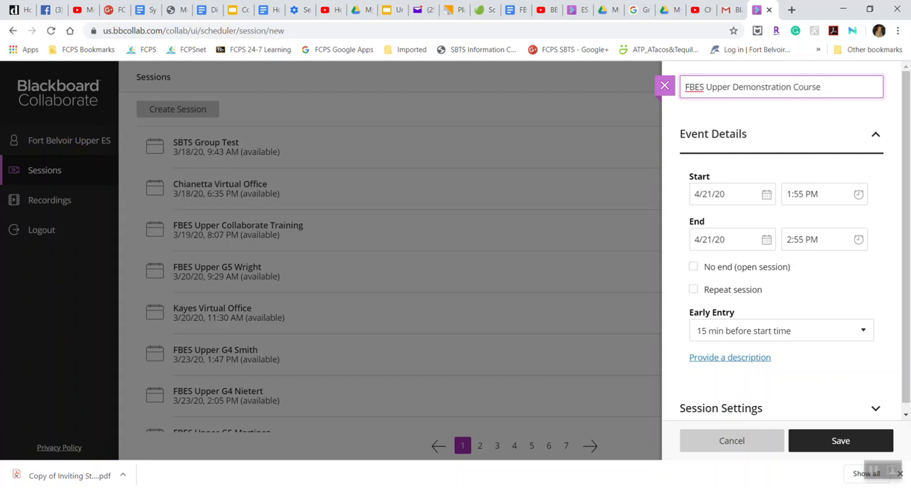
pyautogui.press('Return')
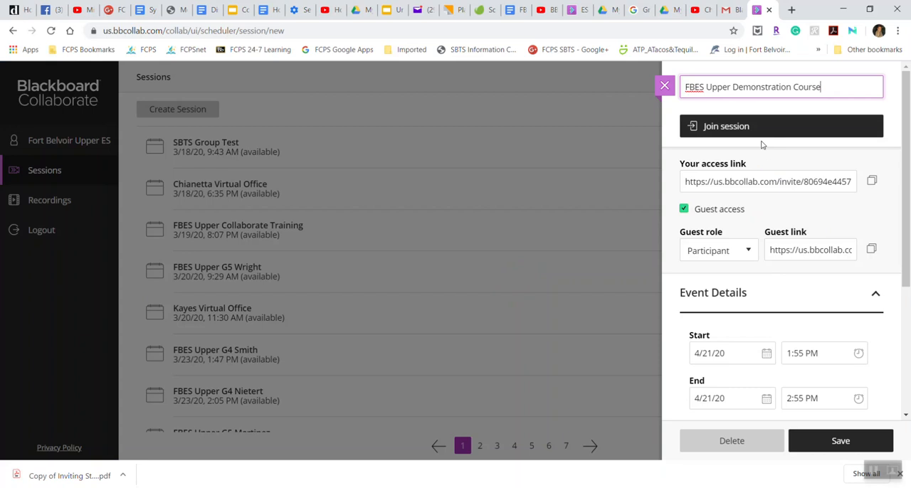
# - Turn off guest access and make the session open with no end
pyautogui.click(683, 211)
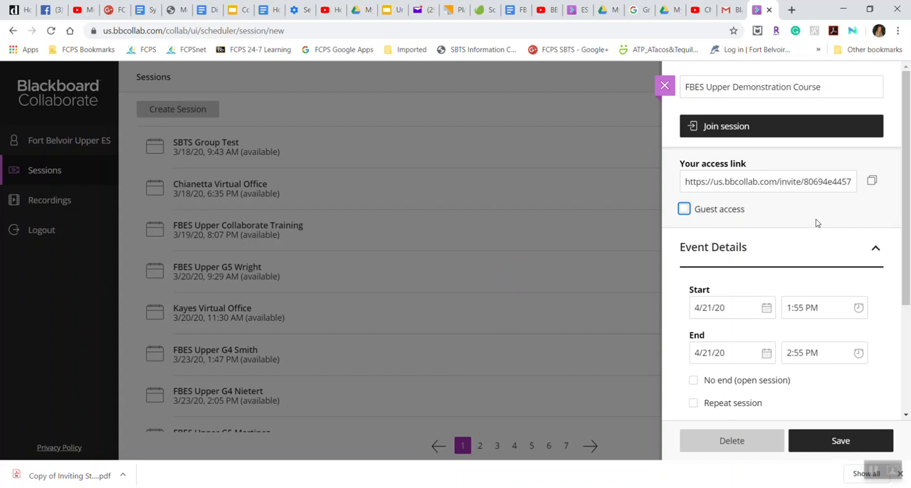
pyautogui.scroll(-2, 811, 250)
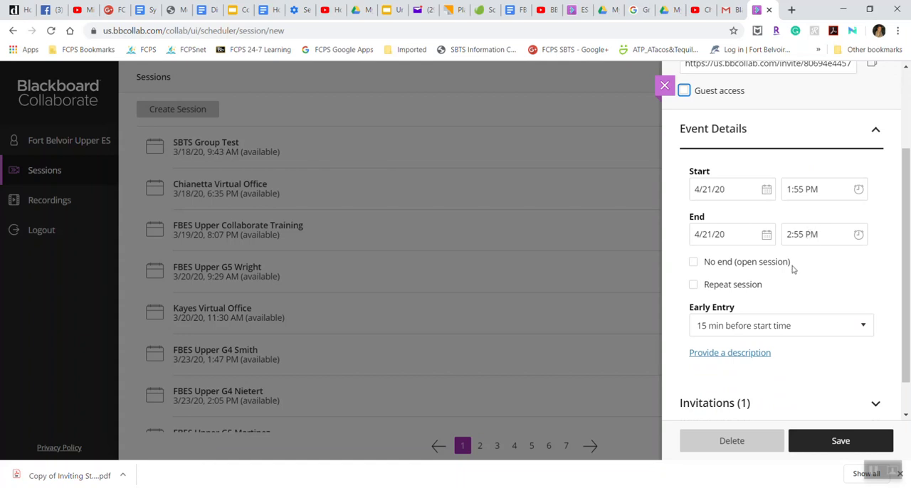
pyautogui.click(695, 263)
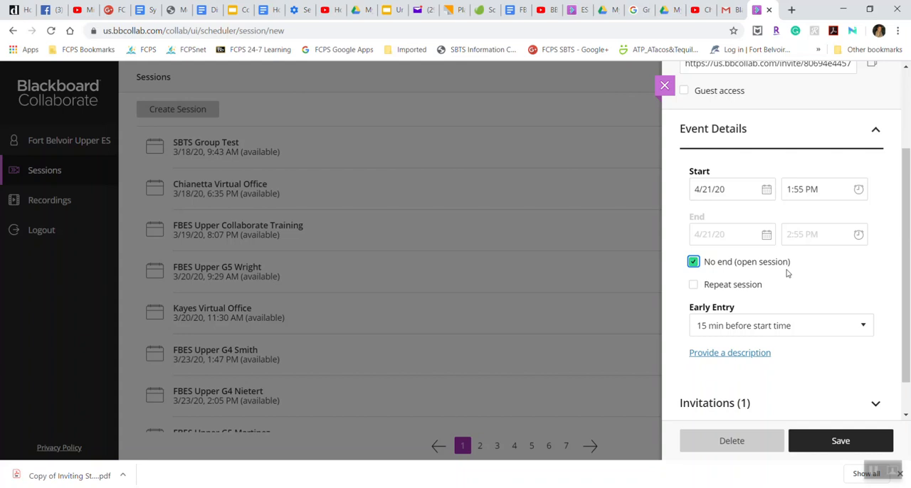
# - Enable session repetition to examine its weekly schedule options, and restore the open session with no end
pyautogui.click(693, 285)
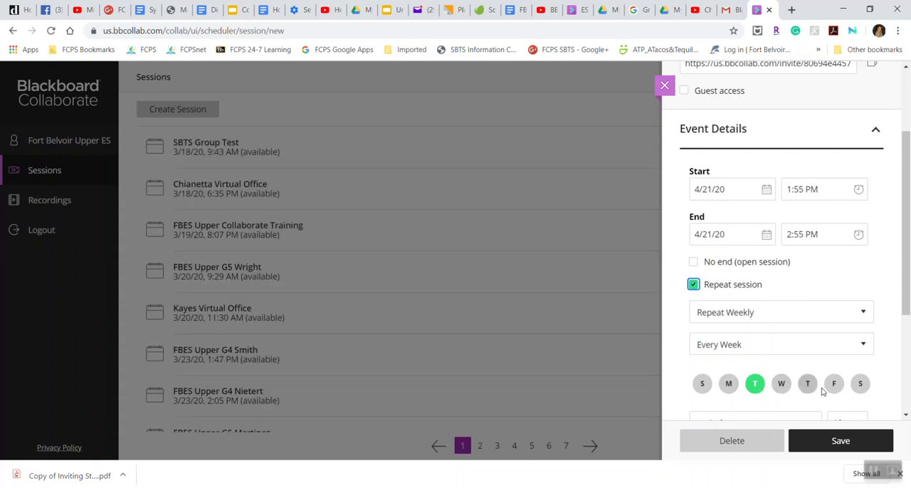
pyautogui.scroll(-1, 783, 384)
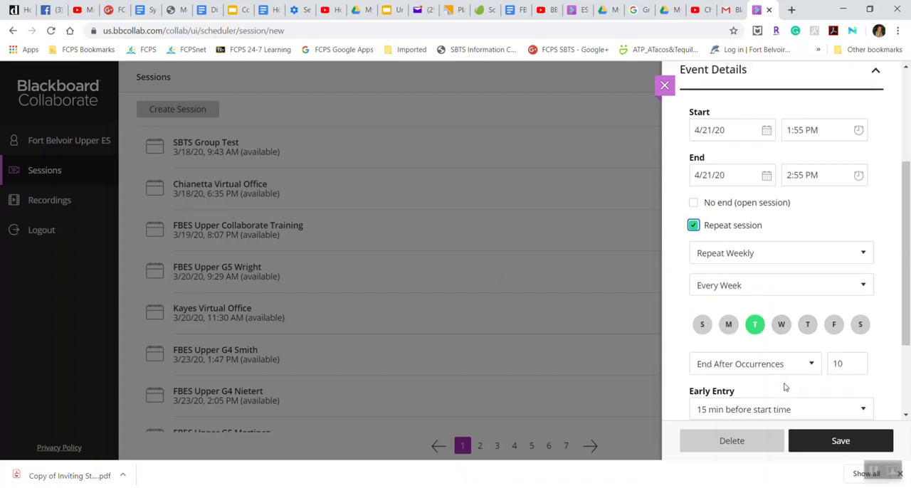
pyautogui.scroll(-1, 785, 387)
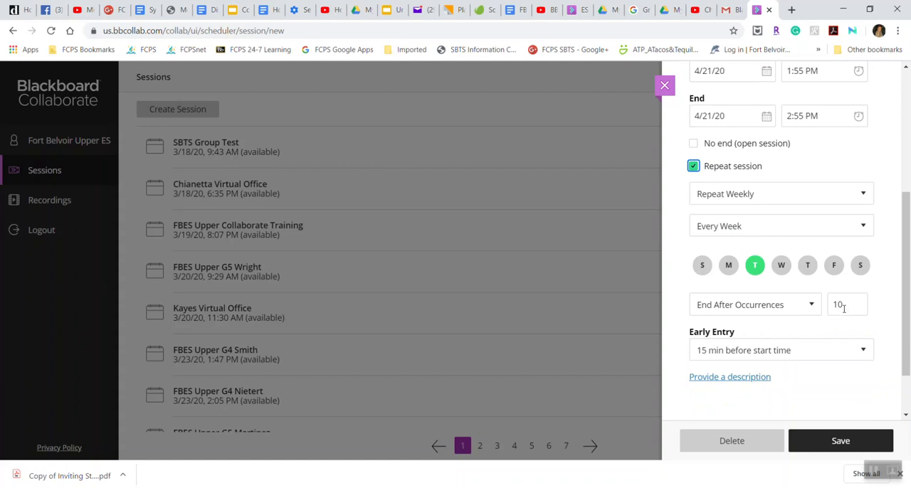
pyautogui.scroll(1, 844, 308)
pyautogui.scroll(1, 841, 314)
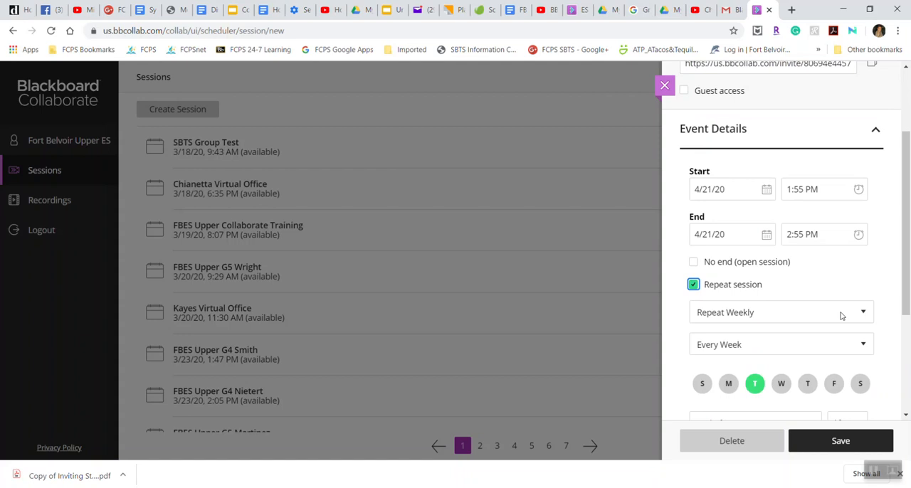
pyautogui.click(693, 263)
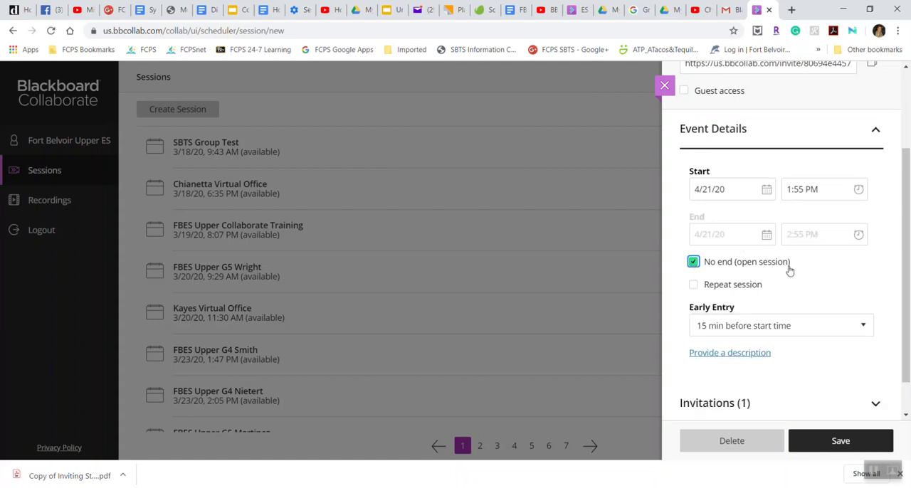
# - Add a session description consisting of the teacher's title and surname followed by "Classroom"
pyautogui.click(754, 353)
pyautogui.write('Ms. tho')
pyautogui.press('BackSpace')
pyautogui.press('BackSpace')
pyautogui.press('BackSpace')
pyautogui.write('Thompsn')
pyautogui.press('BackSpace')
pyautogui.write("on's Classroom")
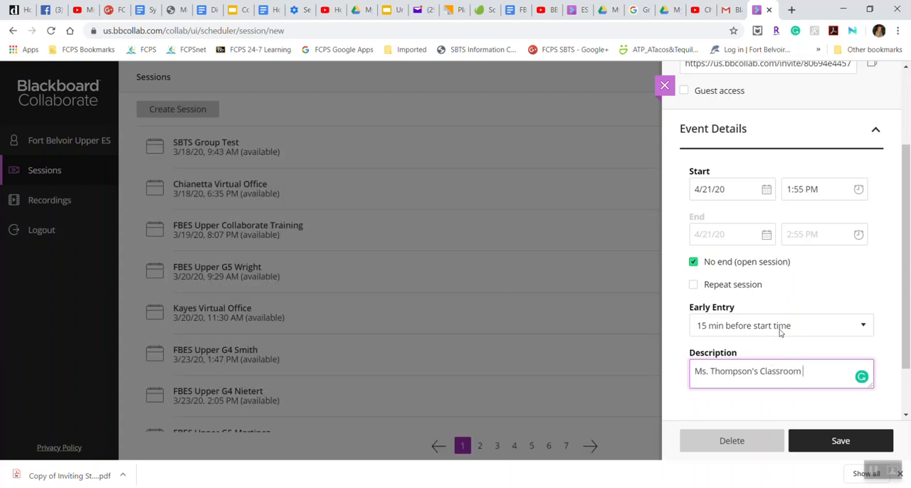
# - Set the session's early entry option to "No early entry"
pyautogui.click(827, 330)
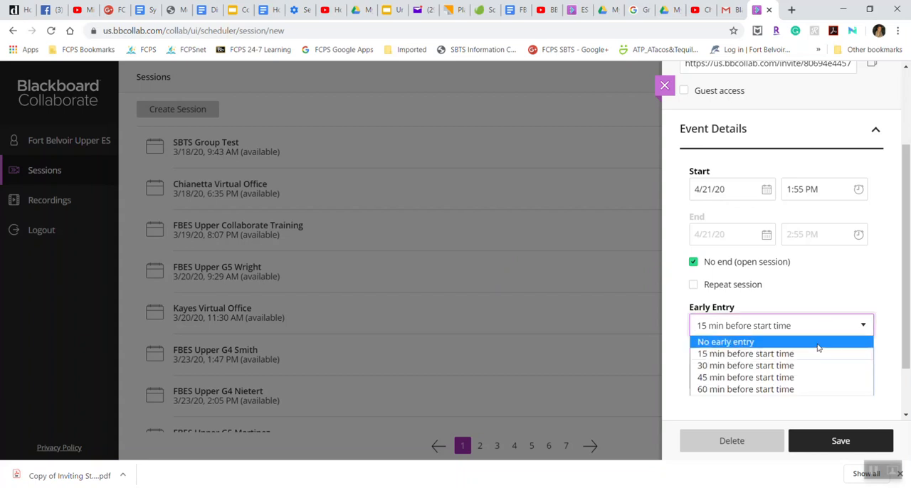
pyautogui.click(818, 346)
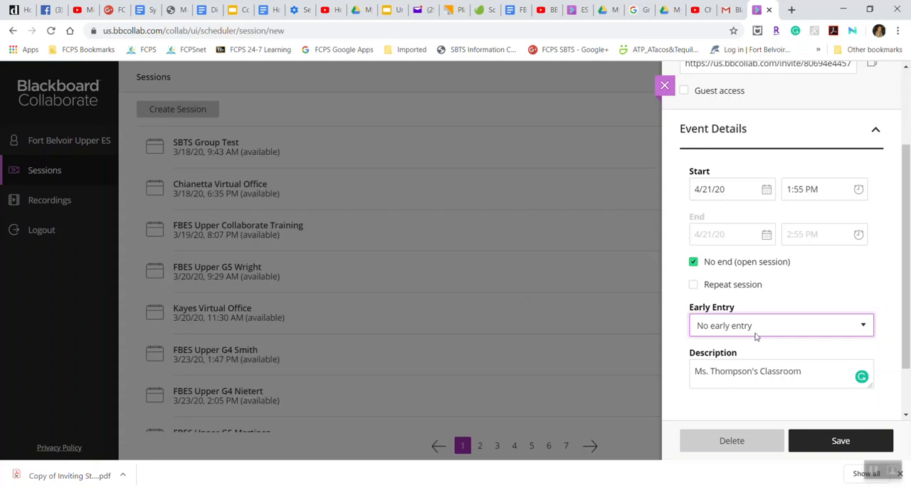
pyautogui.click(794, 325)
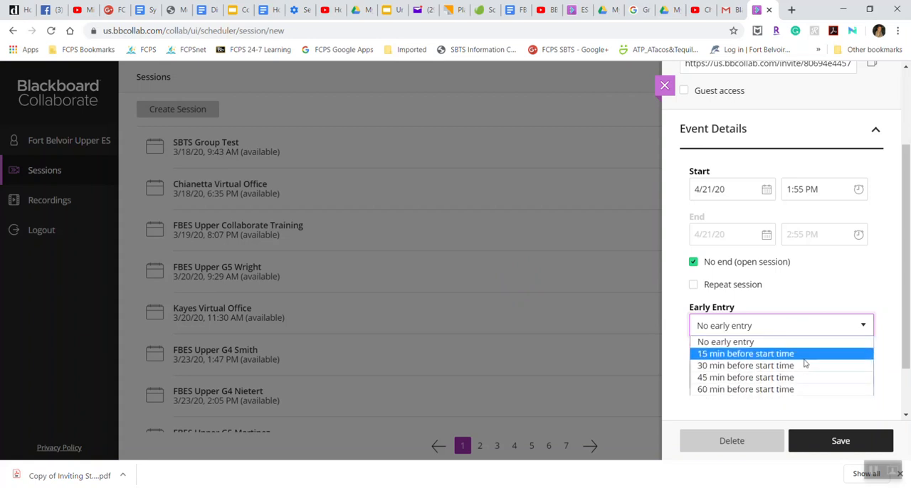
pyautogui.click(802, 344)
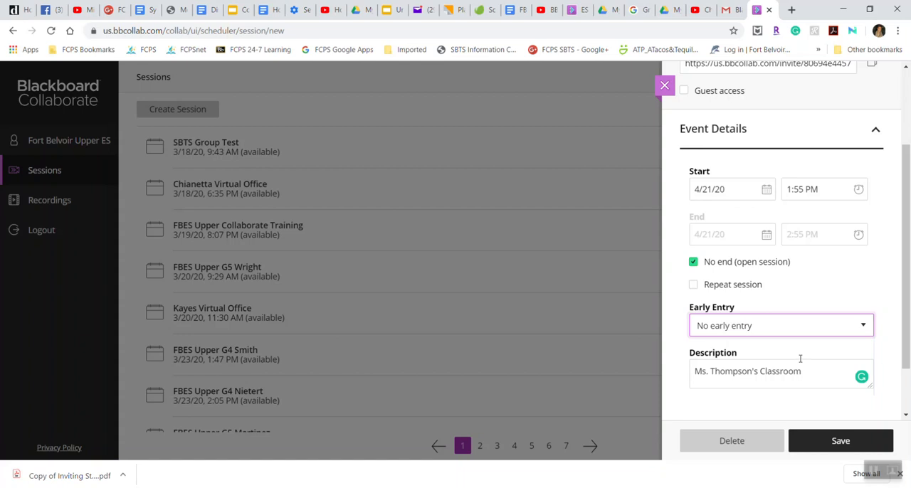
# - Expand the session's invitations section
pyautogui.scroll(-2, 799, 358)
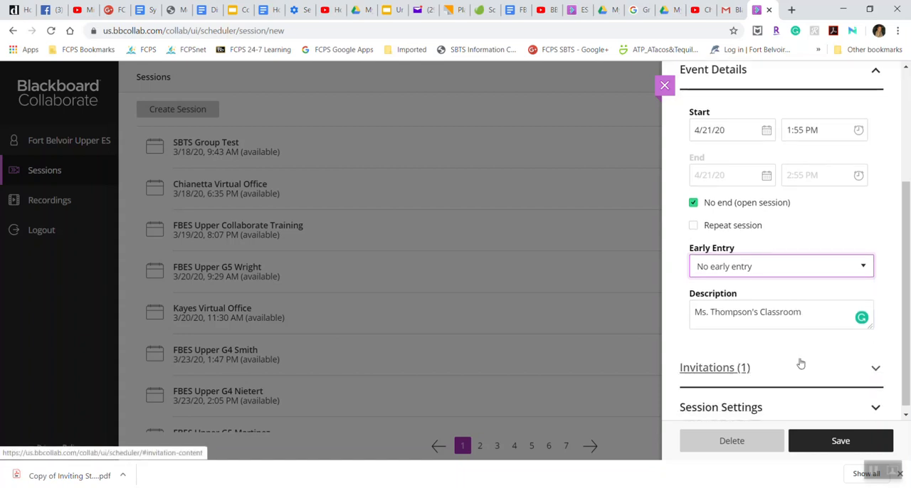
pyautogui.scroll(-1, 801, 360)
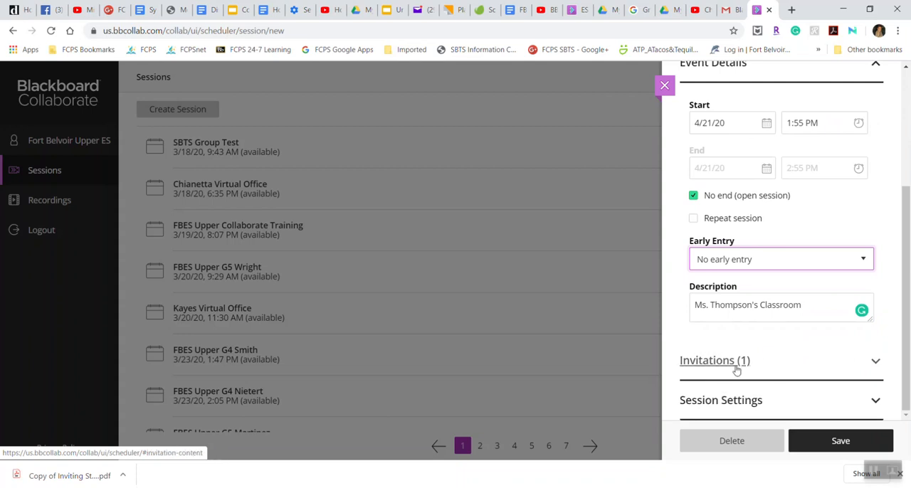
pyautogui.click(874, 361)
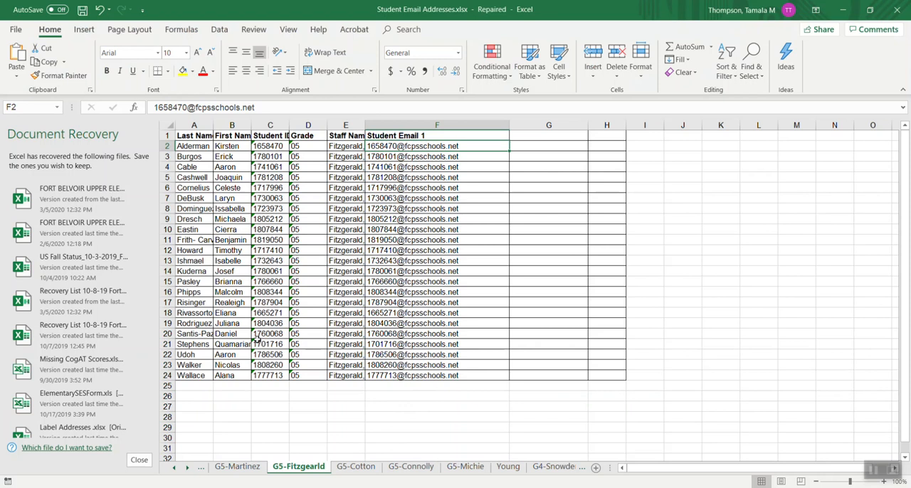
# - Look through the grade 4 and grade 5 class sheets in the student email workbook
pyautogui.click(239, 469)
pyautogui.click(328, 470)
pyautogui.click(356, 468)
pyautogui.click(411, 470)
pyautogui.click(466, 467)
pyautogui.click(510, 468)
pyautogui.click(555, 467)
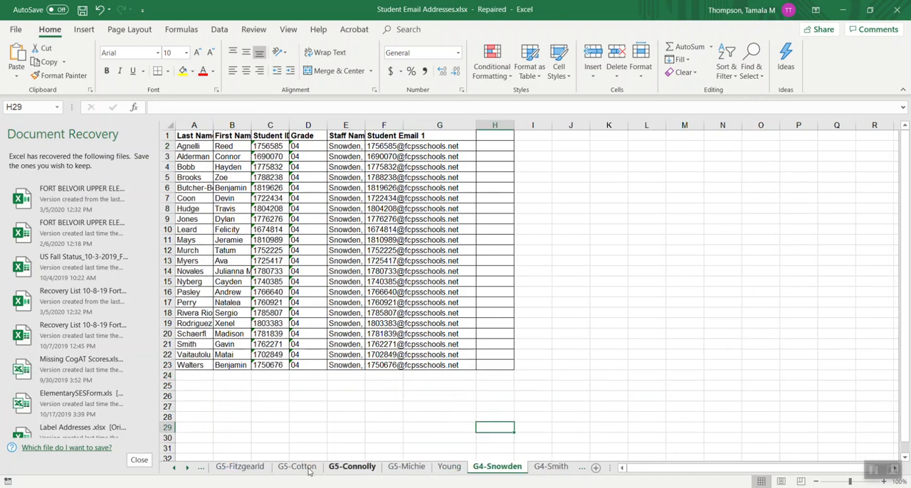
pyautogui.click(177, 468)
pyautogui.click(177, 468)
pyautogui.click(177, 468)
pyautogui.click(177, 468)
pyautogui.click(175, 468)
pyautogui.click(176, 468)
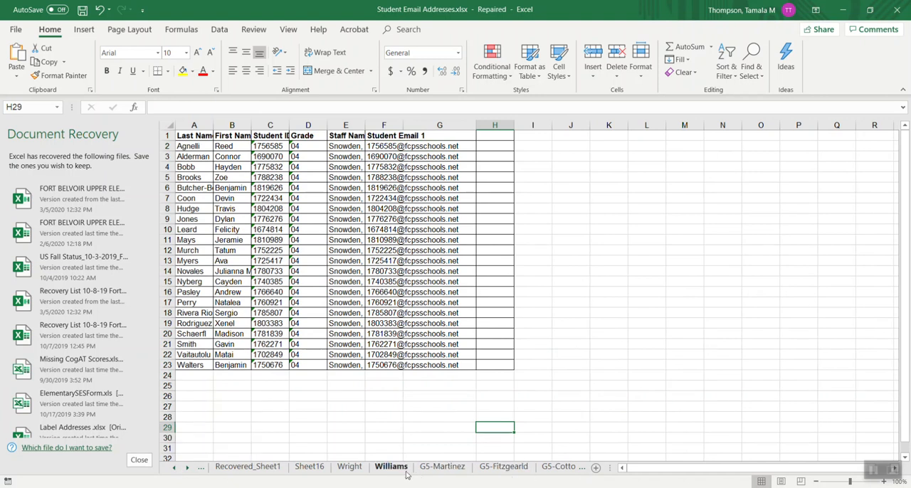
pyautogui.click(457, 473)
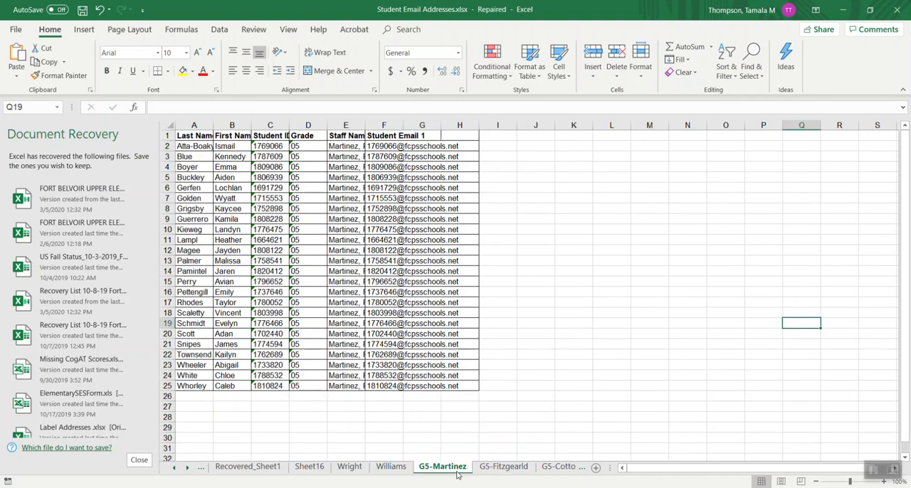
pyautogui.click(503, 472)
pyautogui.click(548, 473)
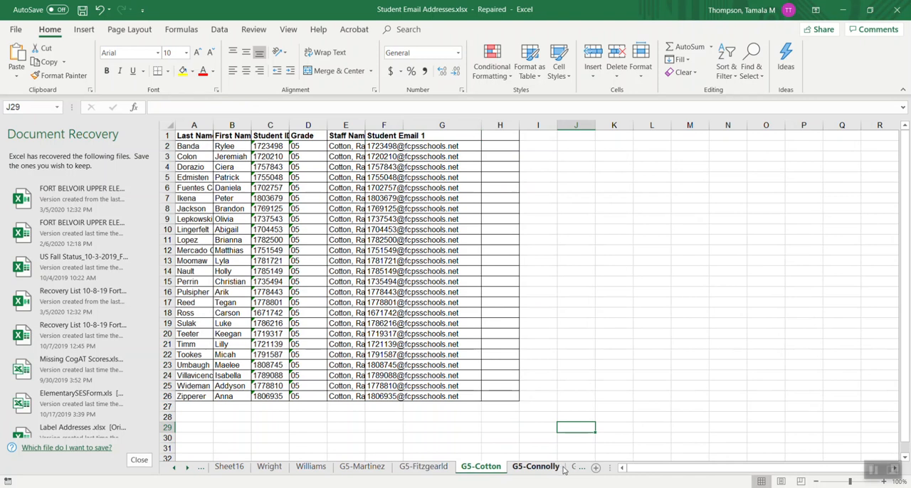
pyautogui.click(575, 469)
# - Return to the initially shown grade 5 class sheet and copy the first student's last and first names from A2:B2
pyautogui.click(440, 474)
pyautogui.click(402, 474)
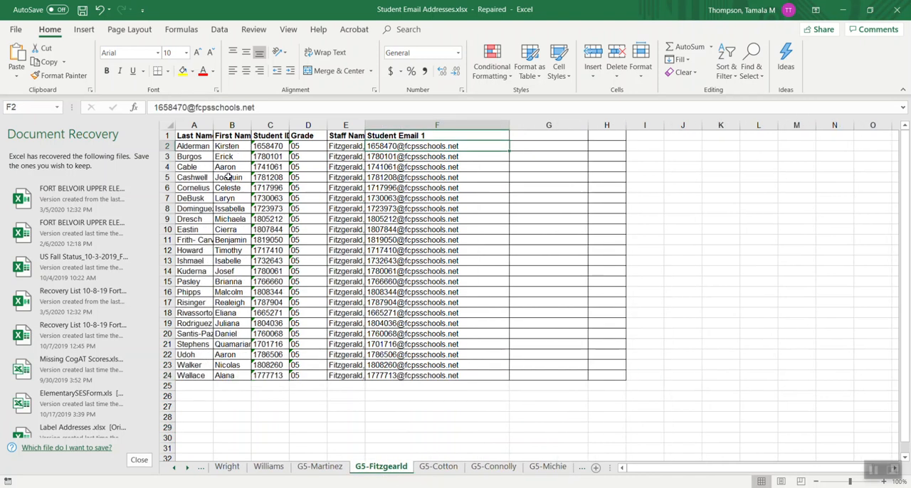
pyautogui.click(191, 147)
pyautogui.moveTo(190, 147); pyautogui.dragTo(218, 146)
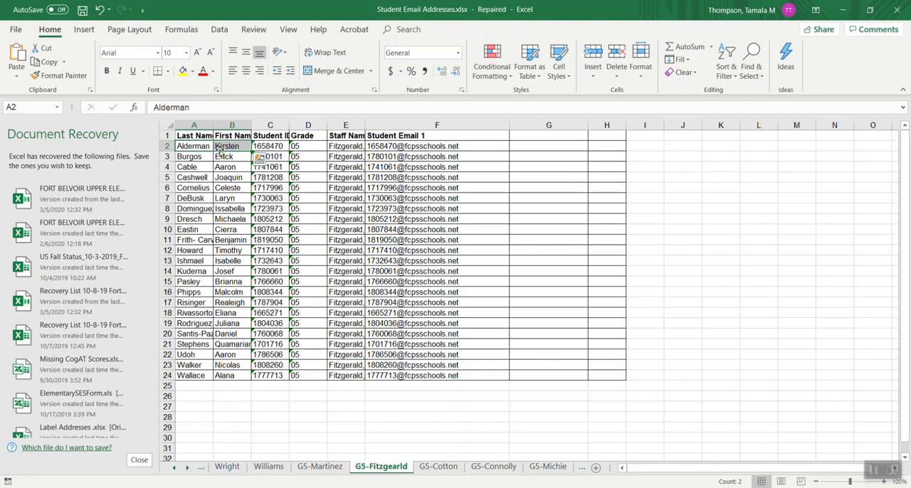
pyautogui.rightClick(220, 146)
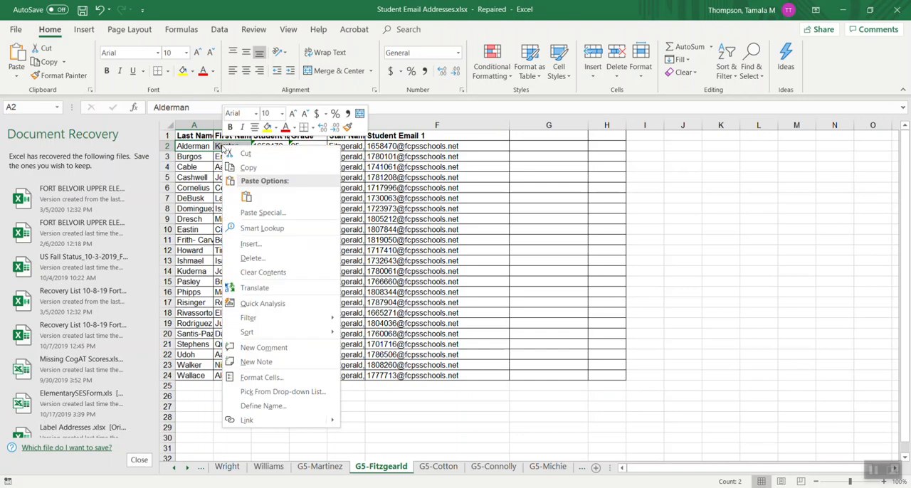
pyautogui.click(246, 168)
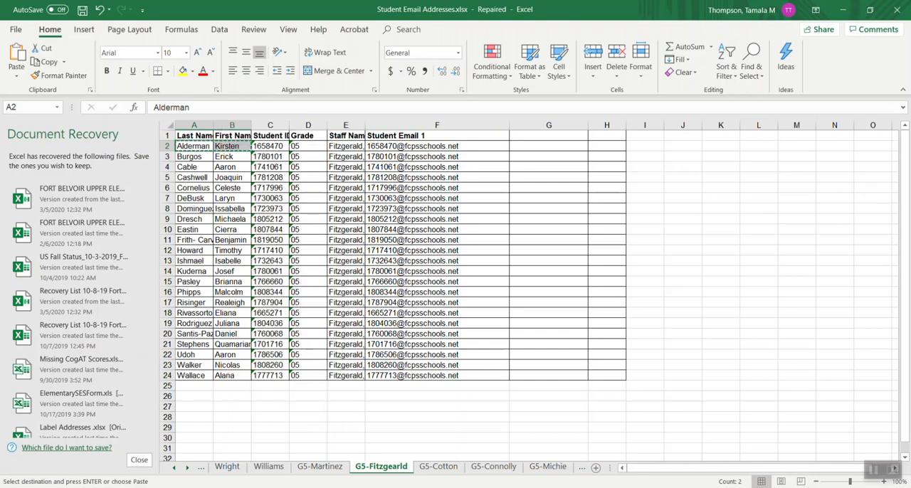
# - Switch back to Blackboard Collaborate, start a new attendee invitation and paste the copied student name as the full name
pyautogui.hotkey('alt', 'Tab')
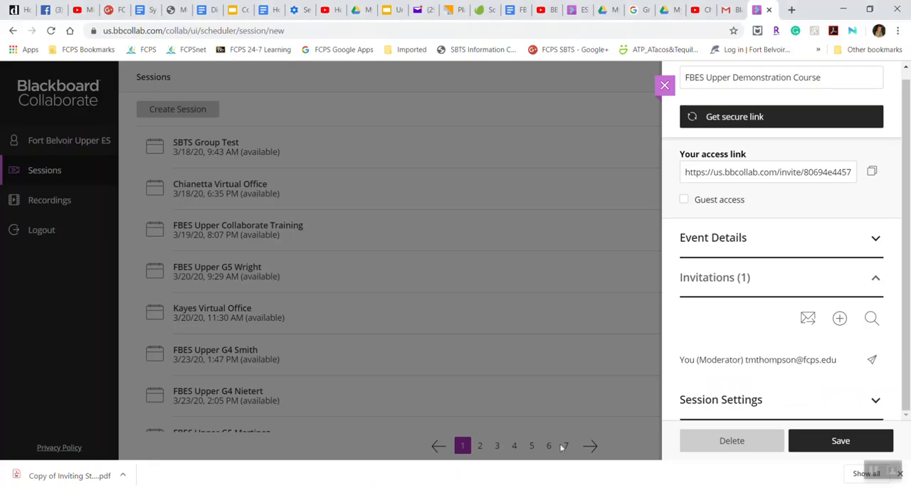
pyautogui.click(840, 319)
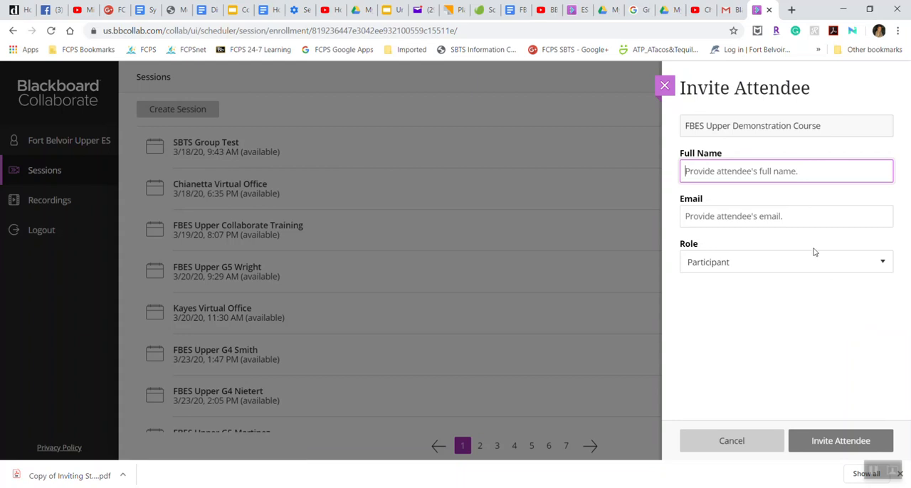
pyautogui.rightClick(725, 171)
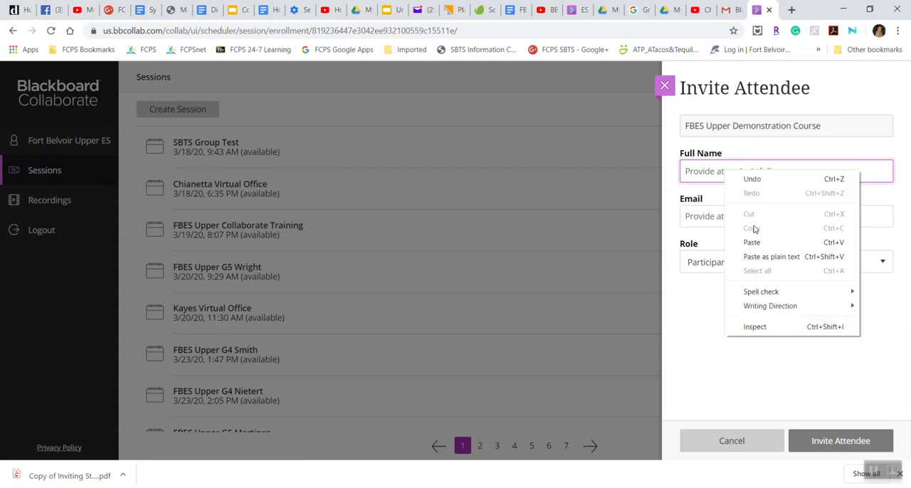
pyautogui.click(760, 244)
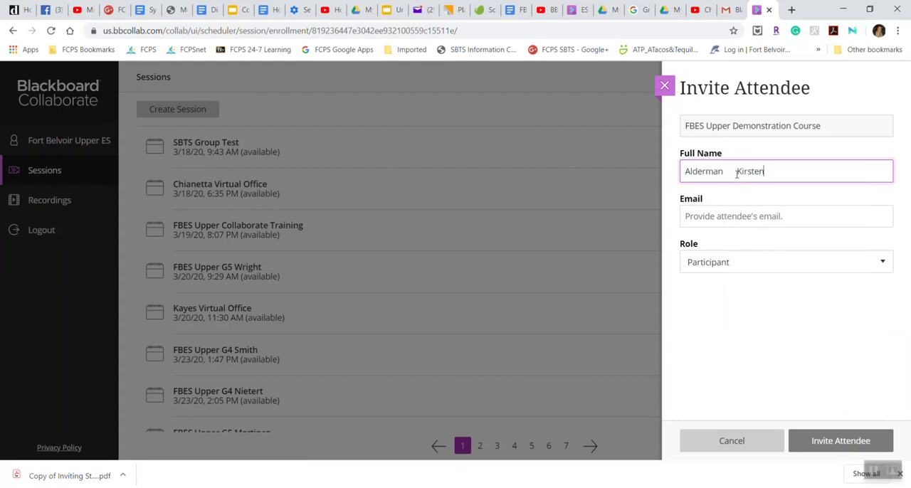
# - Reduce the gap between the pasted last and first names in the attendee's full name to a single space
pyautogui.press('BackSpace')
pyautogui.press('BackSpace')
pyautogui.press('BackSpace')
pyautogui.write('an')
pyautogui.click(734, 219)
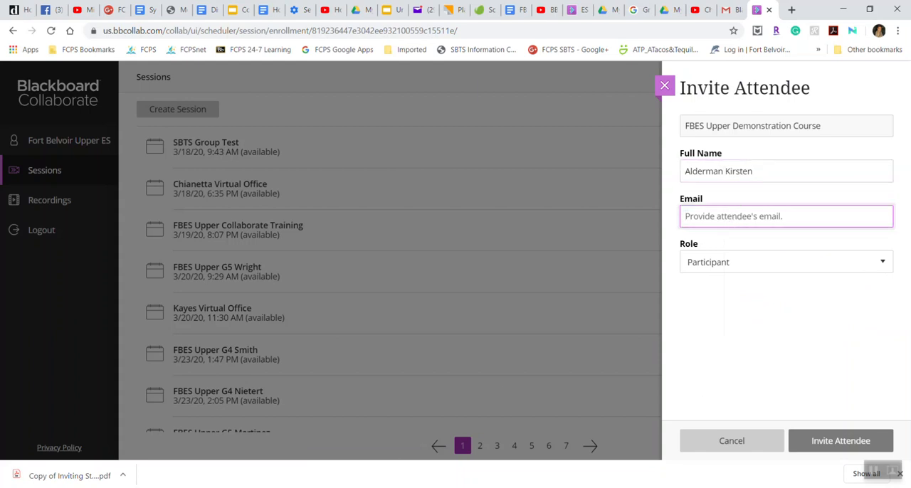
# - Switch to the Excel student roster and copy the first student's email address from cell F2
pyautogui.hotkey('alt', 'Tab')
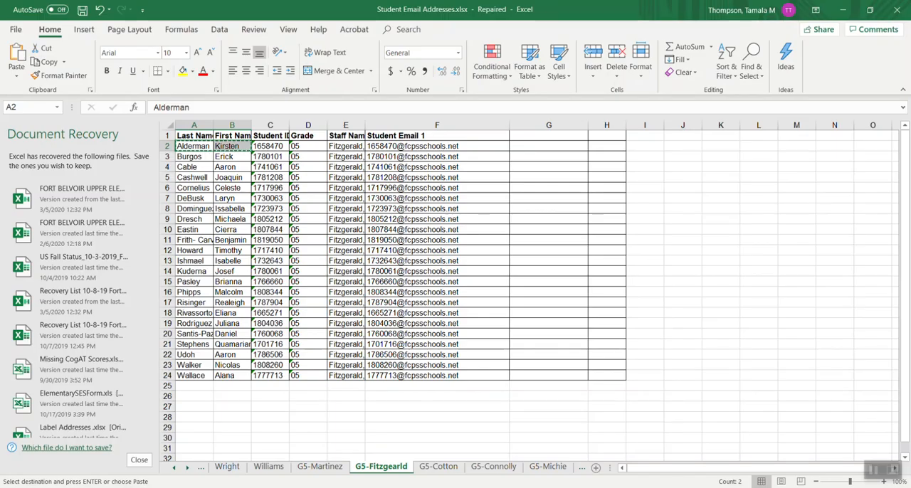
pyautogui.click(383, 148)
pyautogui.rightClick(384, 148)
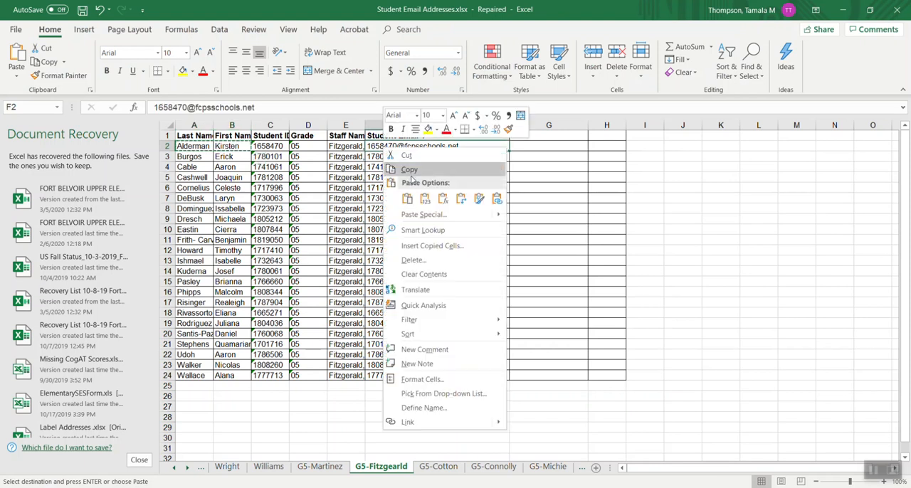
pyautogui.click(409, 169)
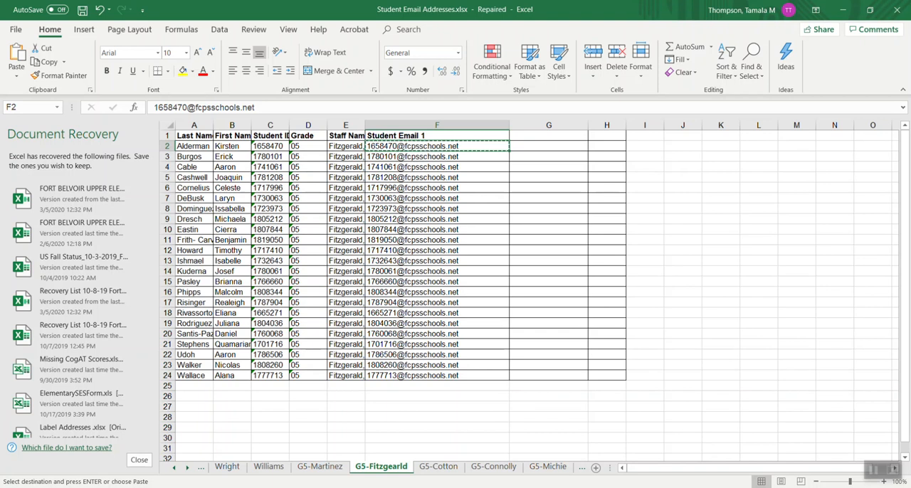
# - Switch back to Blackboard Collaborate and paste the copied student email address into the attendee invitation
pyautogui.hotkey('alt', 'Tab')
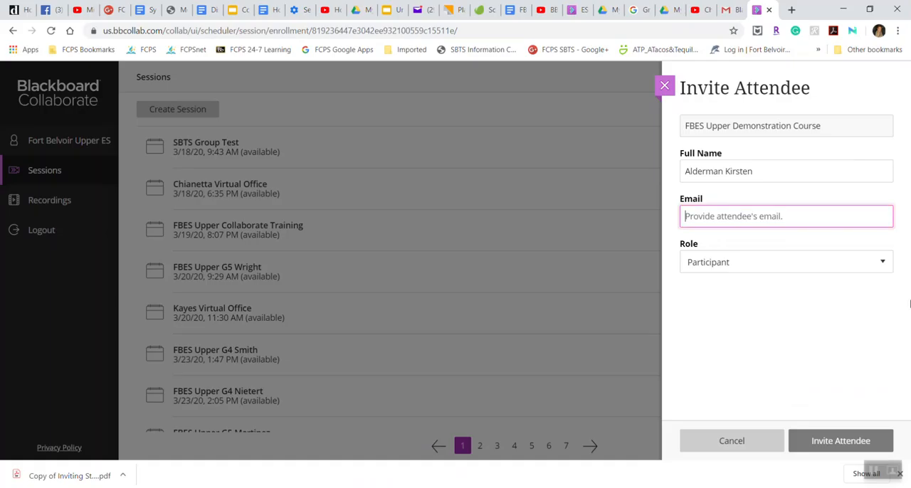
pyautogui.rightClick(739, 215)
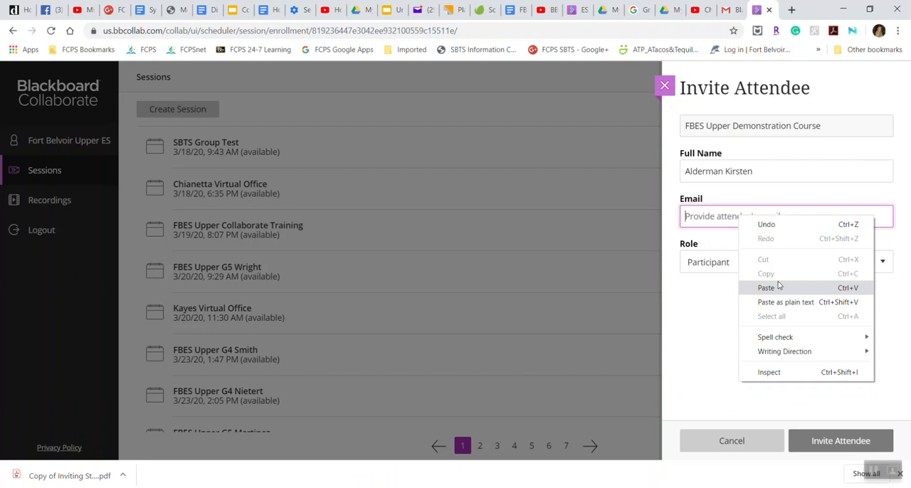
pyautogui.click(779, 286)
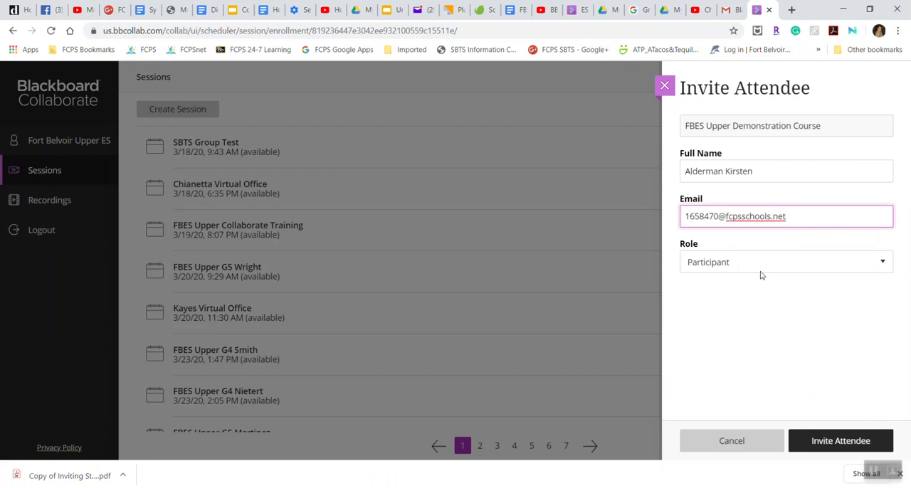
# - Check the available attendee roles, keep Participant, and cancel the student's invitation
pyautogui.click(872, 271)
pyautogui.click(872, 268)
pyautogui.click(872, 268)
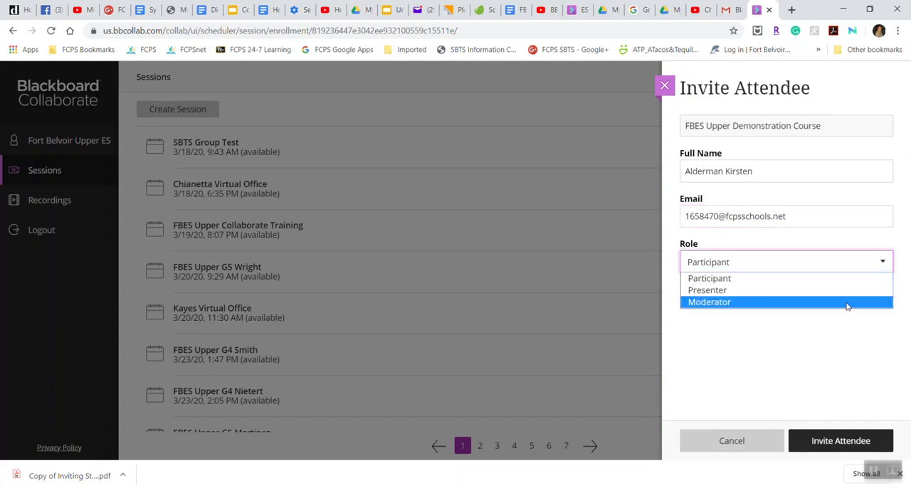
pyautogui.click(847, 265)
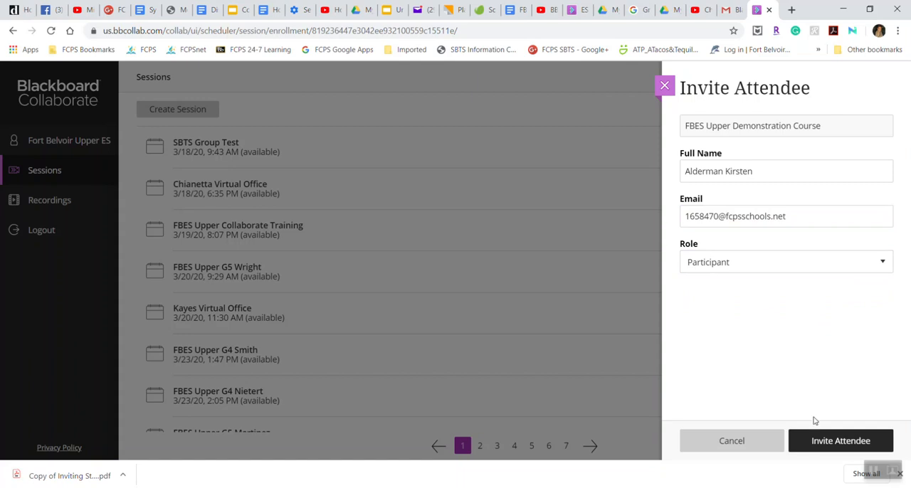
pyautogui.click(837, 439)
pyautogui.click(730, 442)
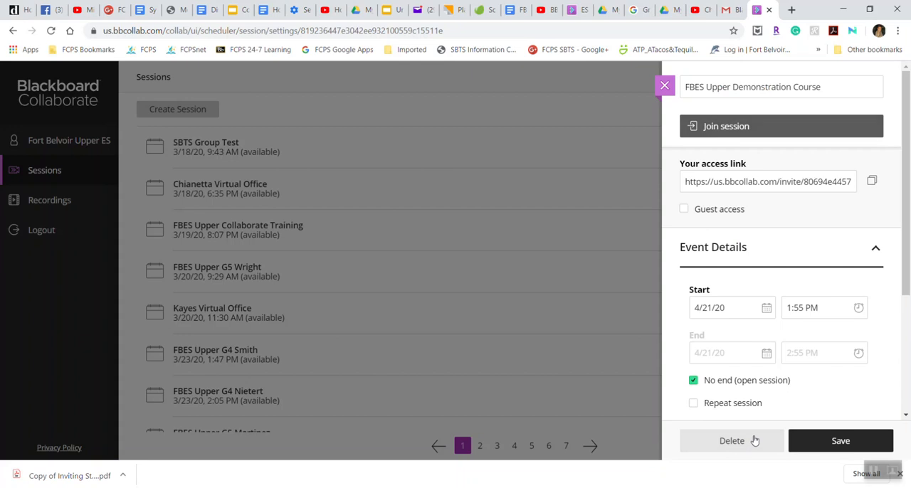
# - Expand the session's invitations and start a new attendee invitation
pyautogui.scroll(-3, 809, 385)
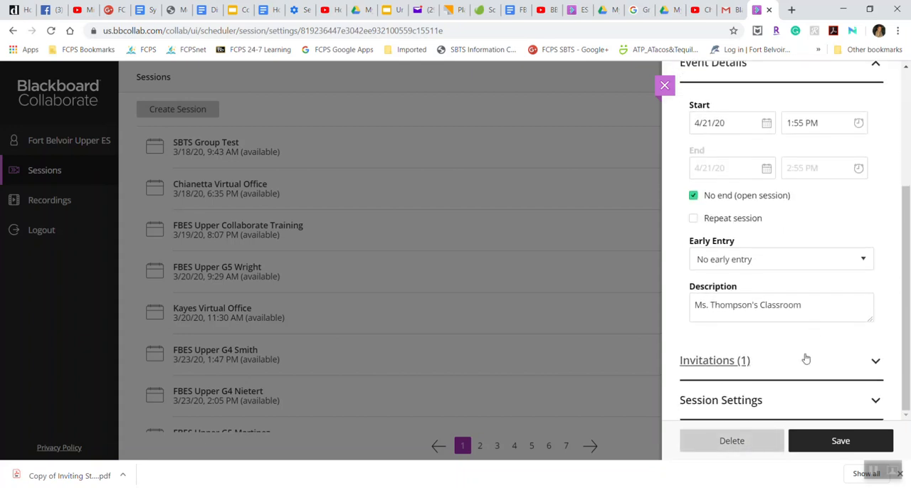
pyautogui.click(878, 367)
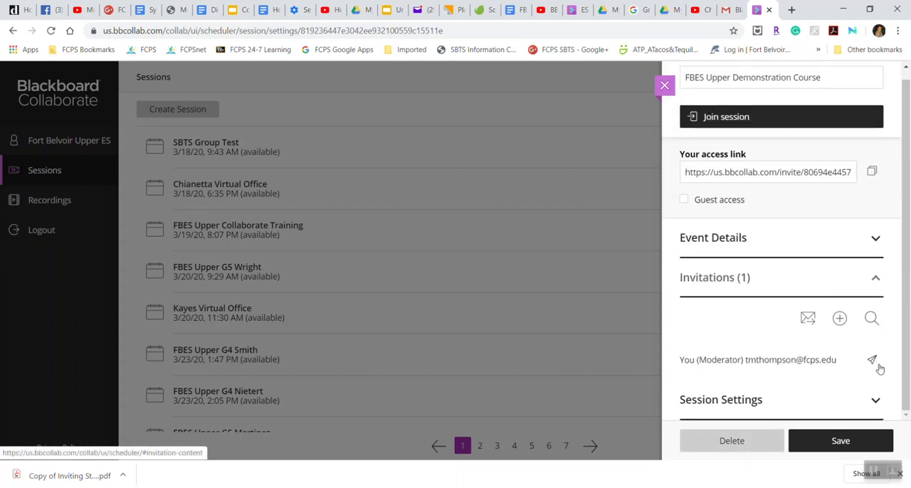
pyautogui.click(841, 319)
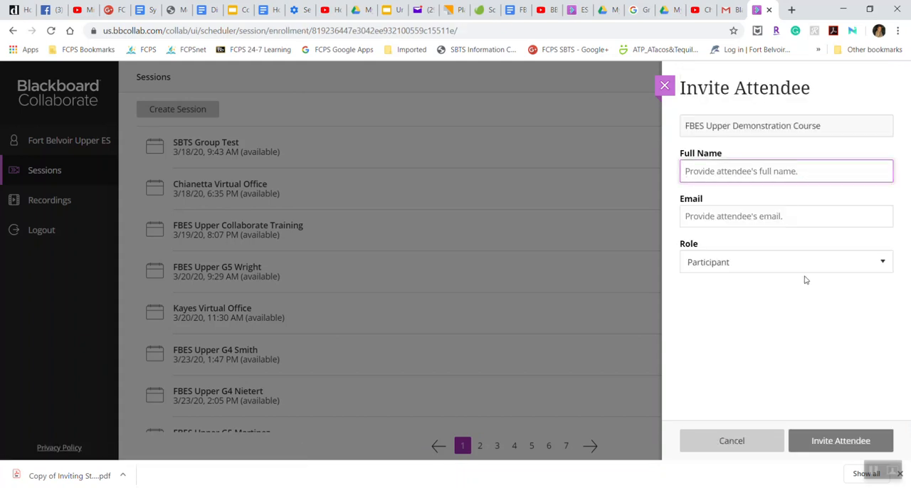
# - Enter the co-moderator's full name for the new attendee
pyautogui.write('tmar')
pyautogui.press('BackSpace')
pyautogui.press('BackSpace')
pyautogui.press('BackSpace')
pyautogui.press('BackSpace')
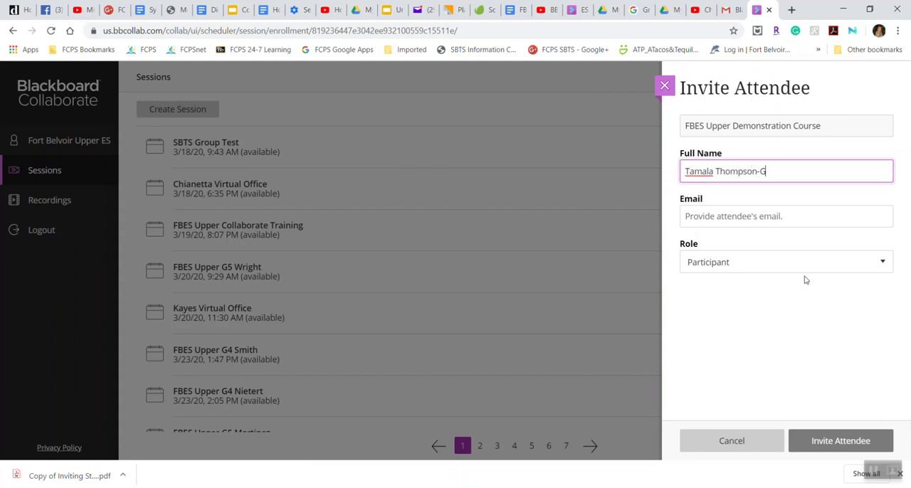
# - Enter the new attendee's email address in the invitation
pyautogui.click(789, 223)
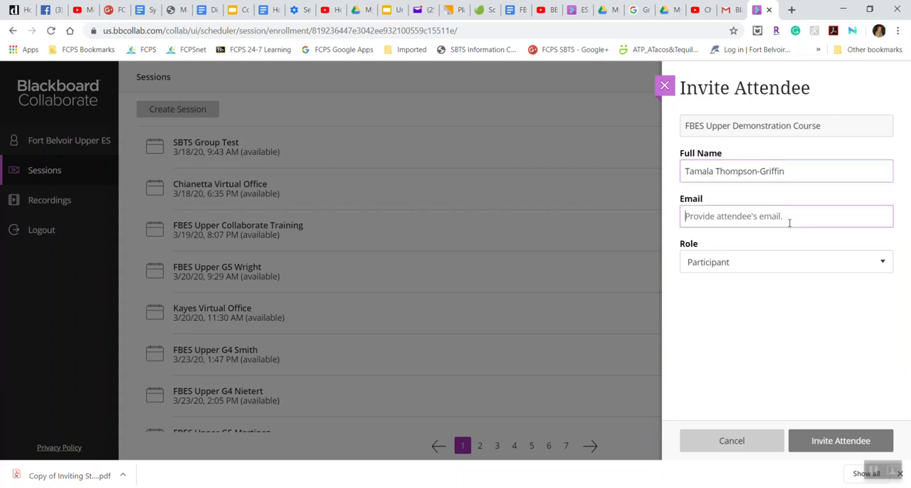
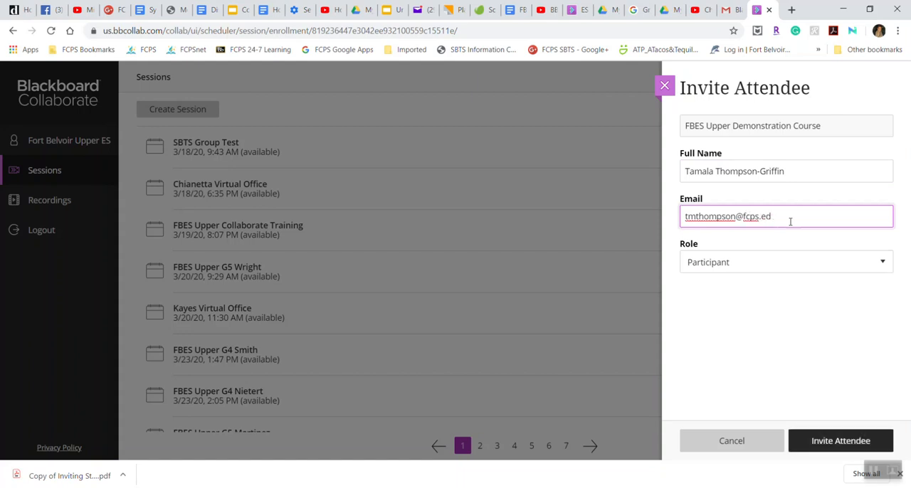
# - Set the attendee's role to Moderator and submit the invitation
pyautogui.click(846, 272)
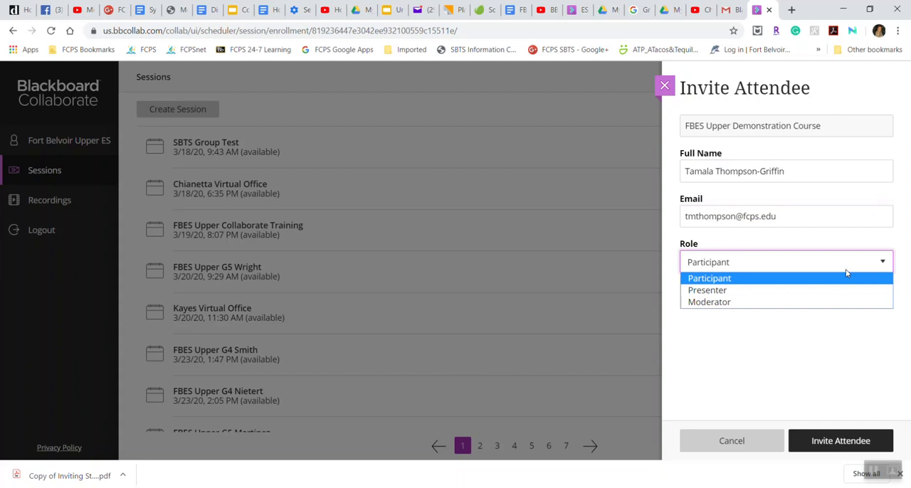
pyautogui.click(778, 301)
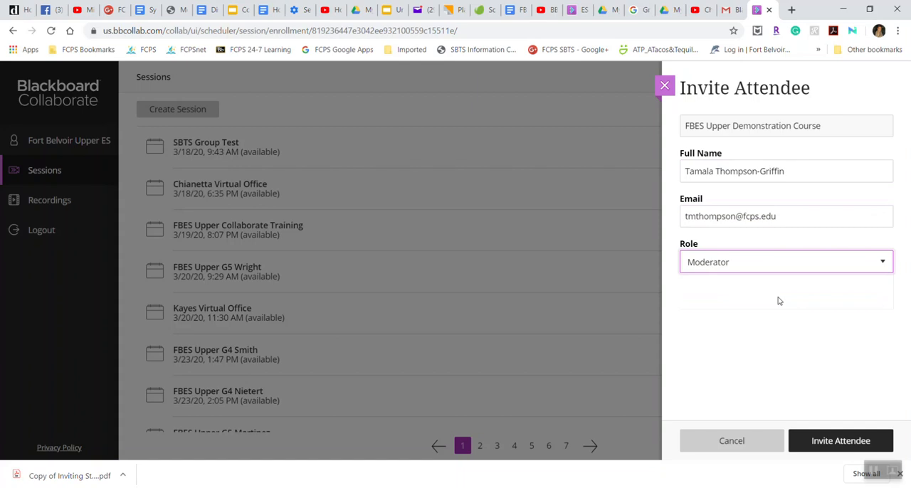
pyautogui.click(836, 445)
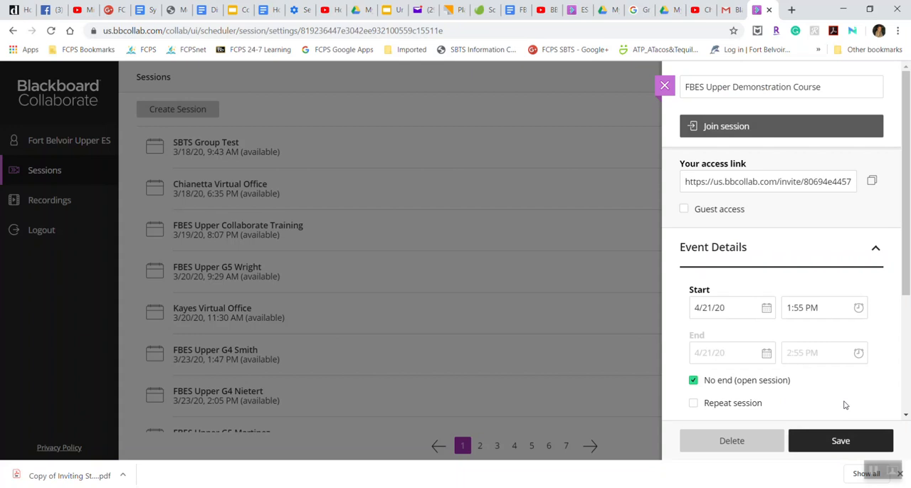
# - Look over the session details and expand the invitations to review the list of invited attendees
pyautogui.scroll(-1, 850, 388)
pyautogui.scroll(1, 850, 387)
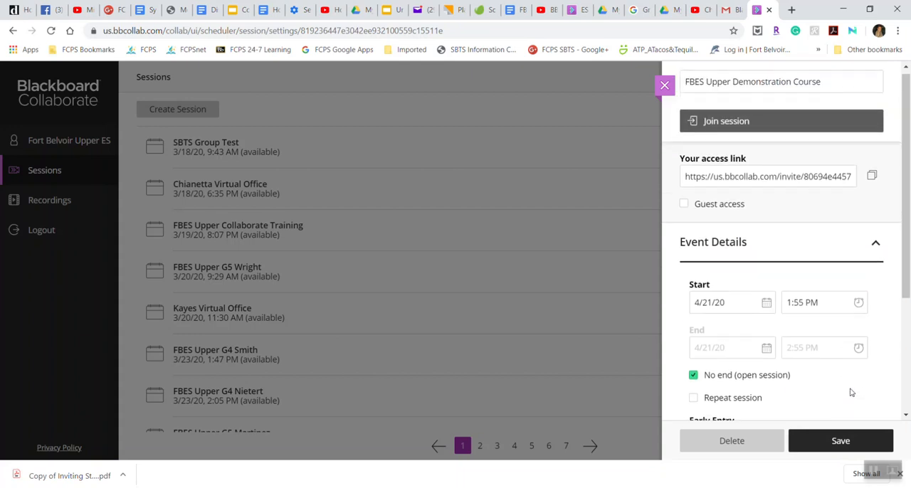
pyautogui.scroll(-2, 851, 391)
pyautogui.scroll(1, 852, 385)
pyautogui.scroll(1, 852, 385)
pyautogui.scroll(-3, 852, 386)
pyautogui.click(874, 363)
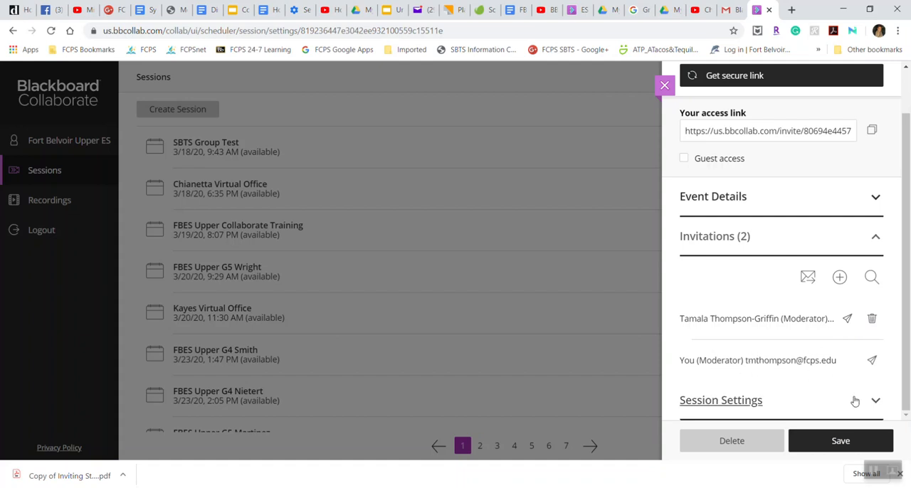
# - In the session settings, stop participants from sharing audio, sharing video, posting chat messages, and drawing on whiteboard and files
pyautogui.click(877, 402)
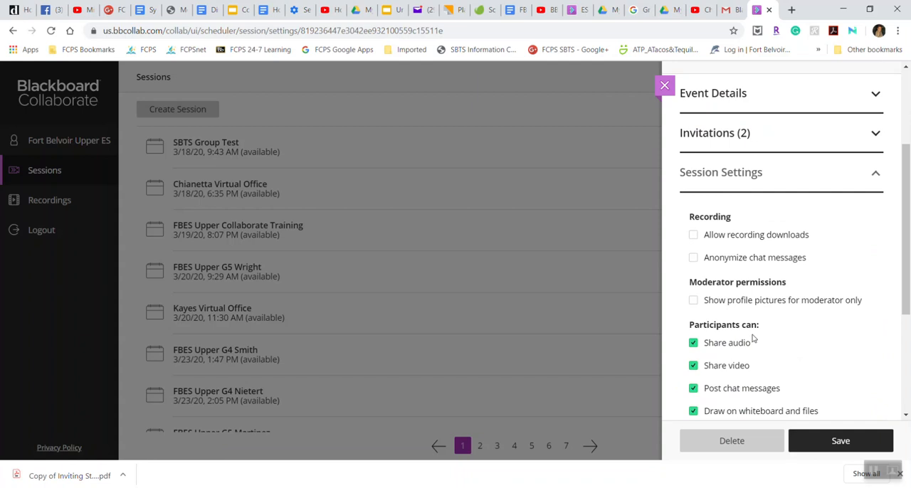
pyautogui.click(694, 344)
pyautogui.click(693, 367)
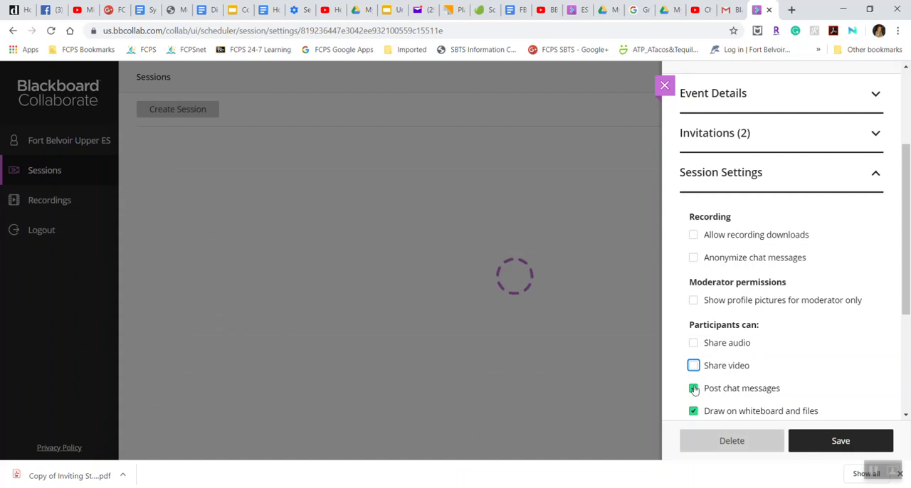
pyautogui.click(693, 389)
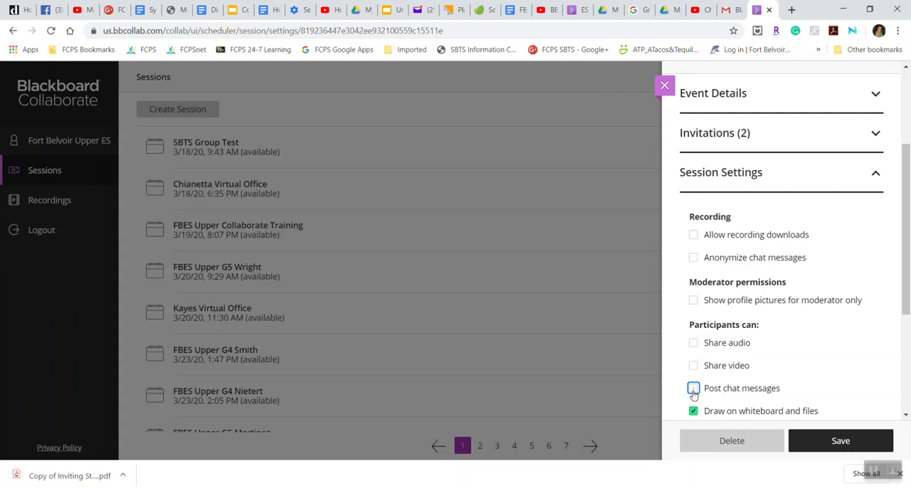
pyautogui.click(693, 412)
# - Allow recording downloads and anonymize chat messages in the session's recording settings
pyautogui.click(691, 239)
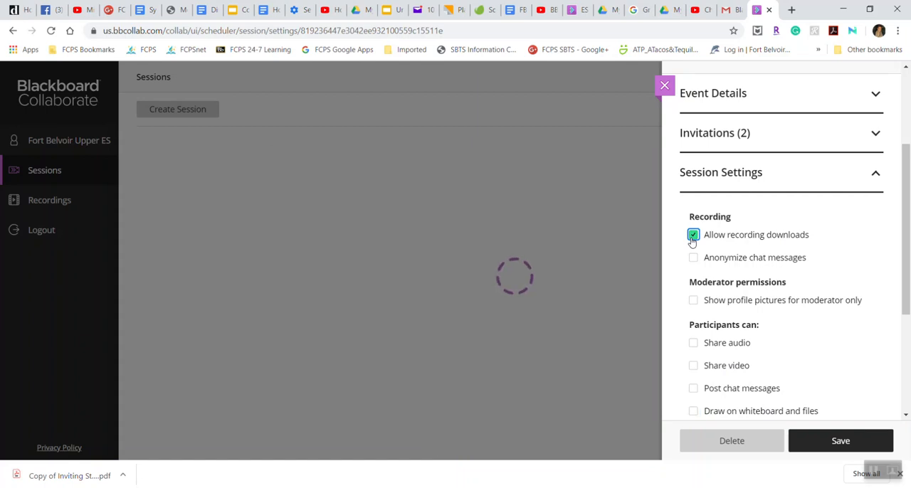
pyautogui.click(692, 262)
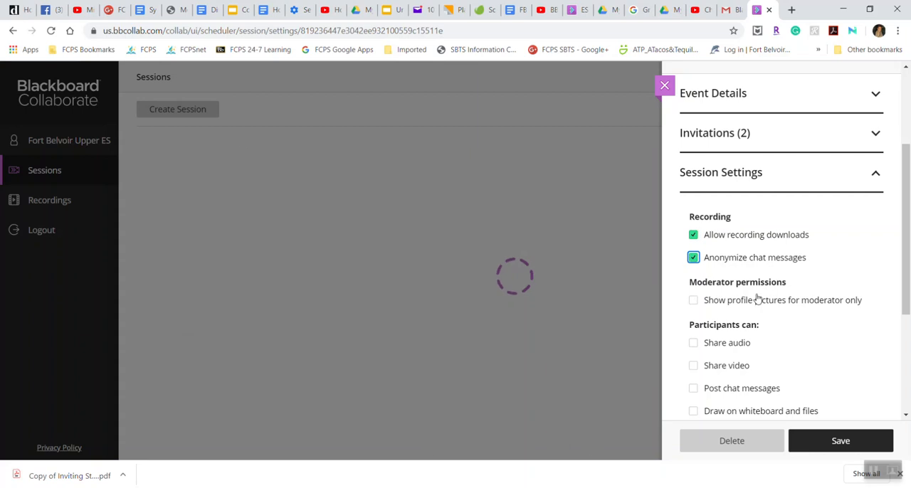
# - Restrict participants to private chat with moderators only and have moderators supervise all private chats
pyautogui.scroll(-1, 758, 315)
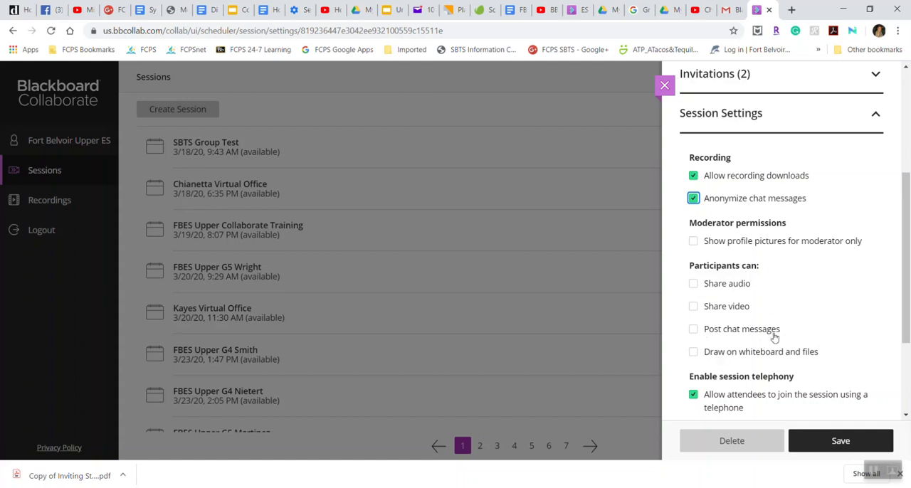
pyautogui.scroll(-2, 828, 313)
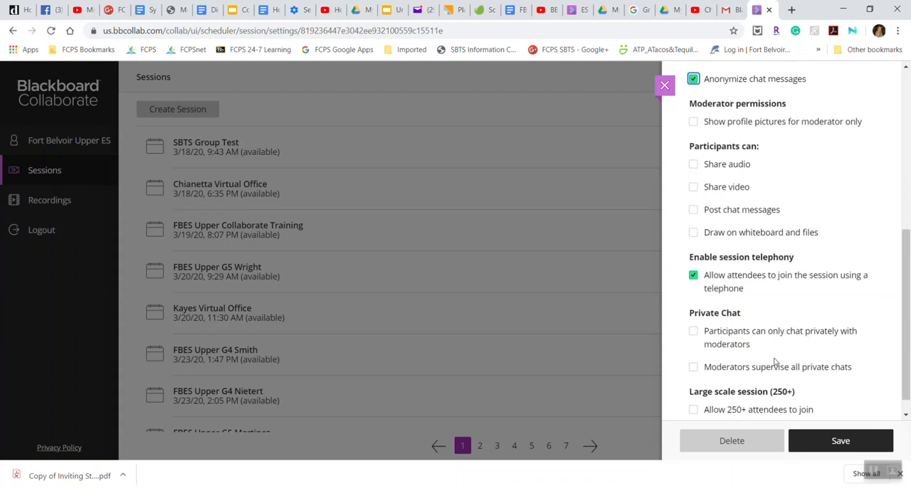
pyautogui.scroll(-1, 774, 365)
pyautogui.click(694, 314)
pyautogui.click(694, 347)
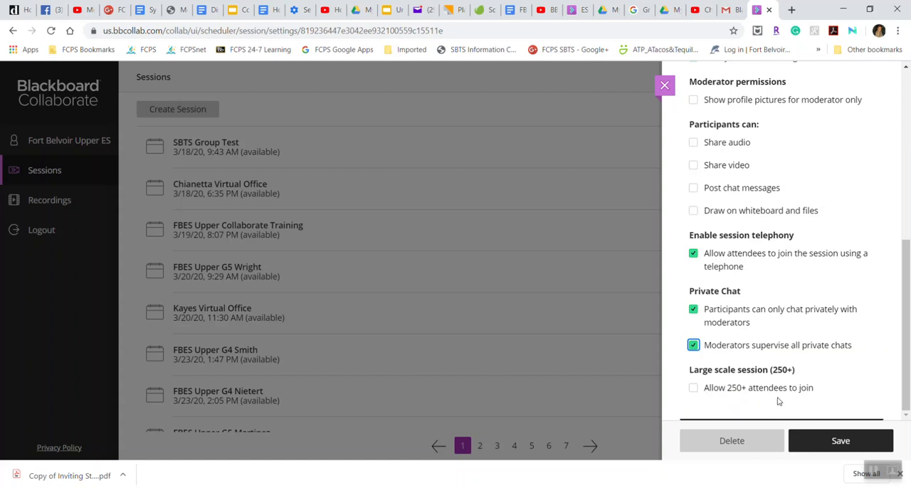
# - Review the session settings and save the session
pyautogui.scroll(5, 805, 380)
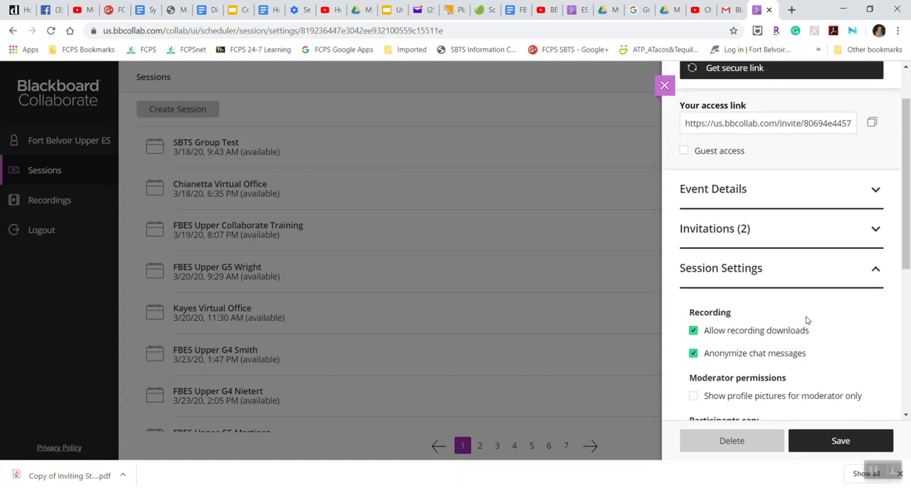
pyautogui.scroll(1, 806, 328)
pyautogui.scroll(-3, 754, 327)
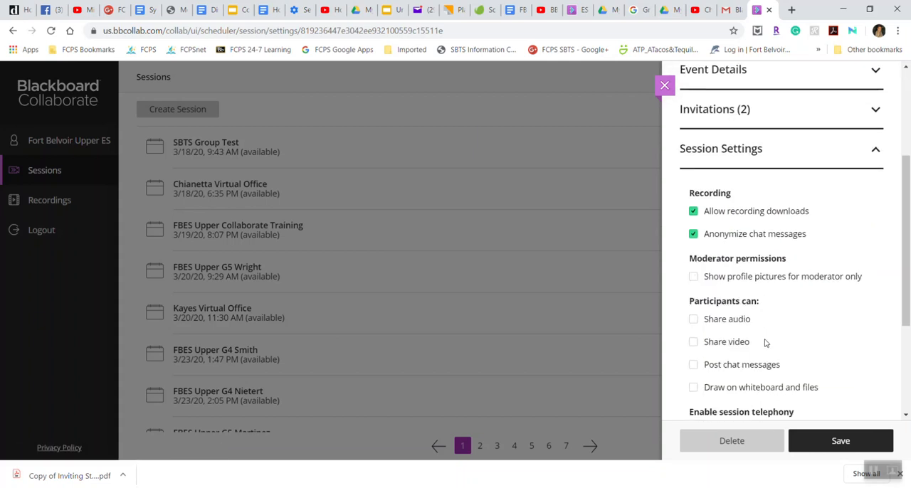
pyautogui.scroll(-3, 768, 353)
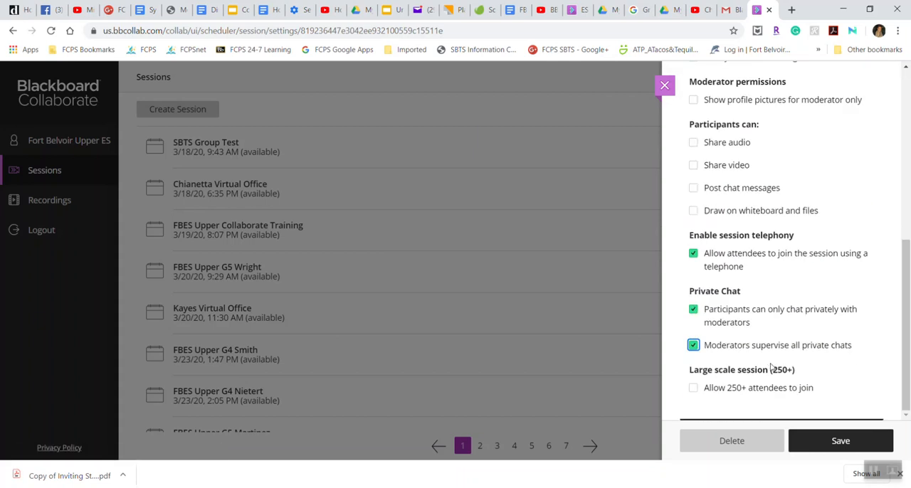
pyautogui.click(830, 444)
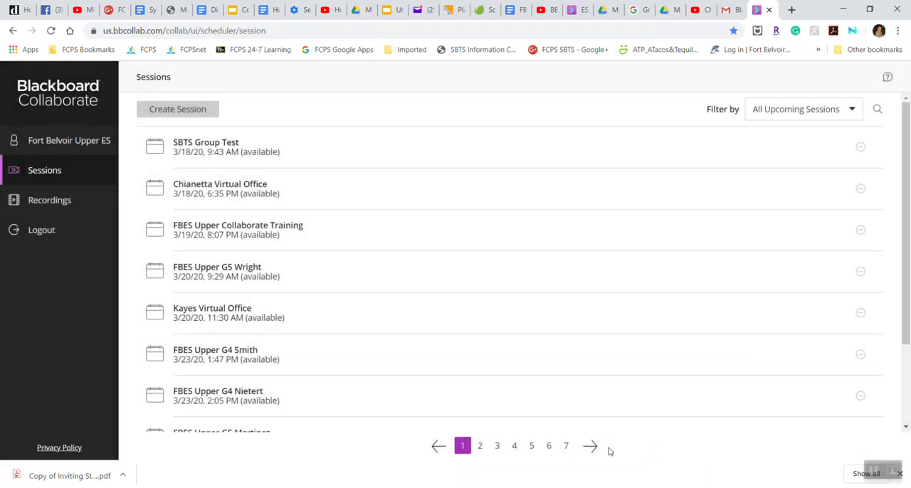
# - Go to page 7 of the sessions list and open the FBES Upper Demonstration Course session
pyautogui.click(562, 452)
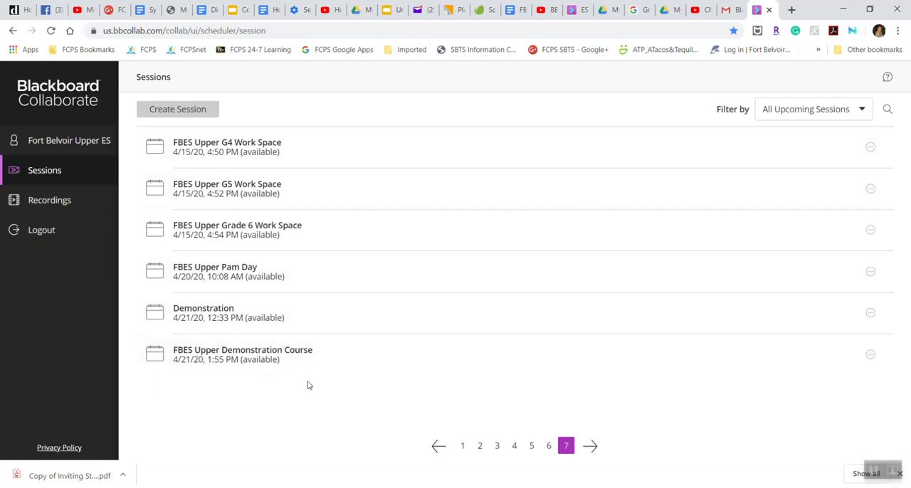
pyautogui.click(421, 362)
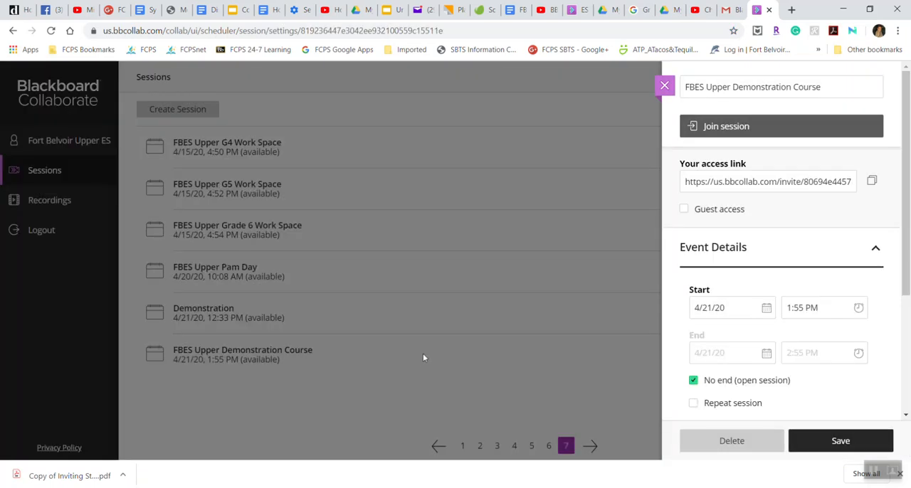
# - Join the FBES Upper Demonstration Course session and show its dial-in details for using a phone for audio
pyautogui.click(758, 127)
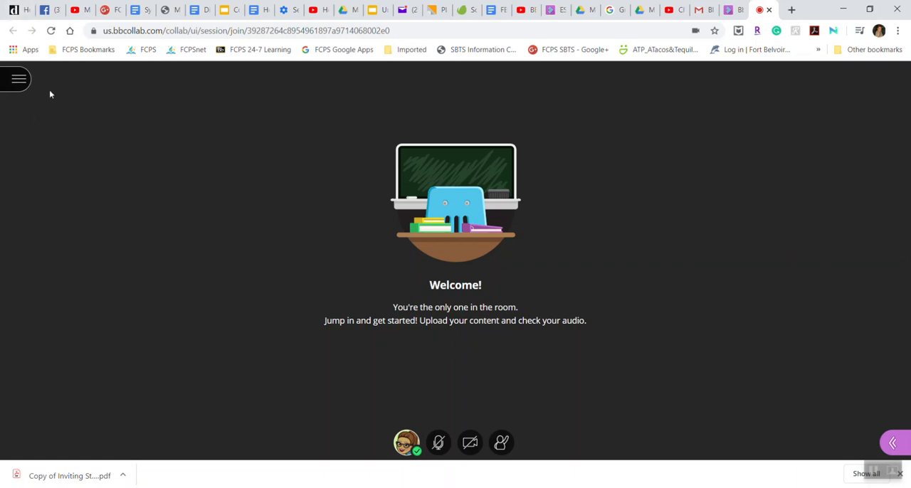
pyautogui.click(19, 81)
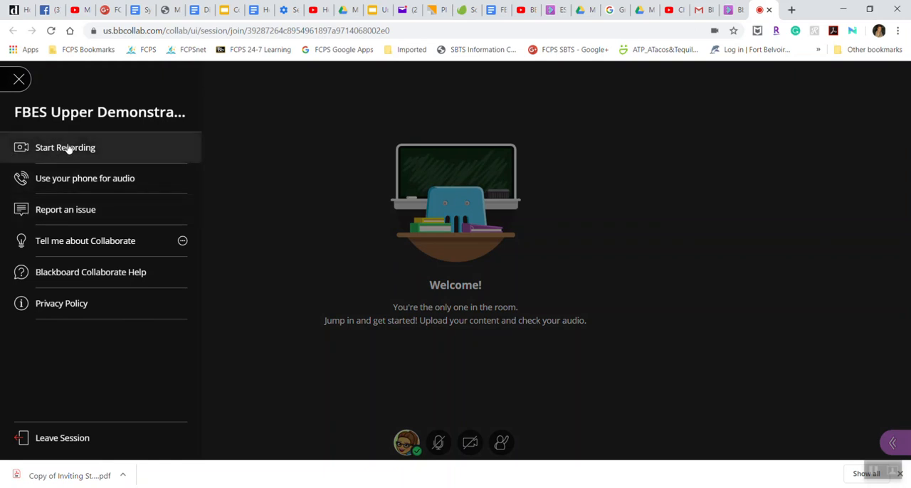
pyautogui.click(86, 183)
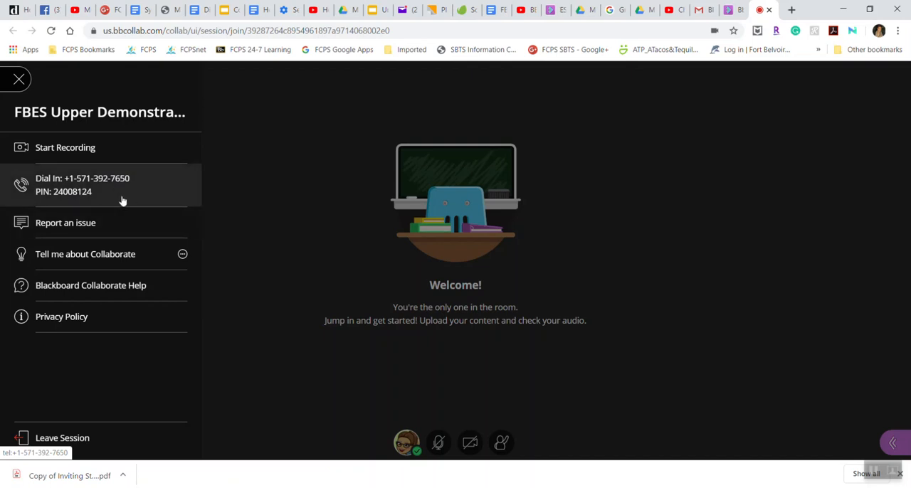
pyautogui.click(19, 81)
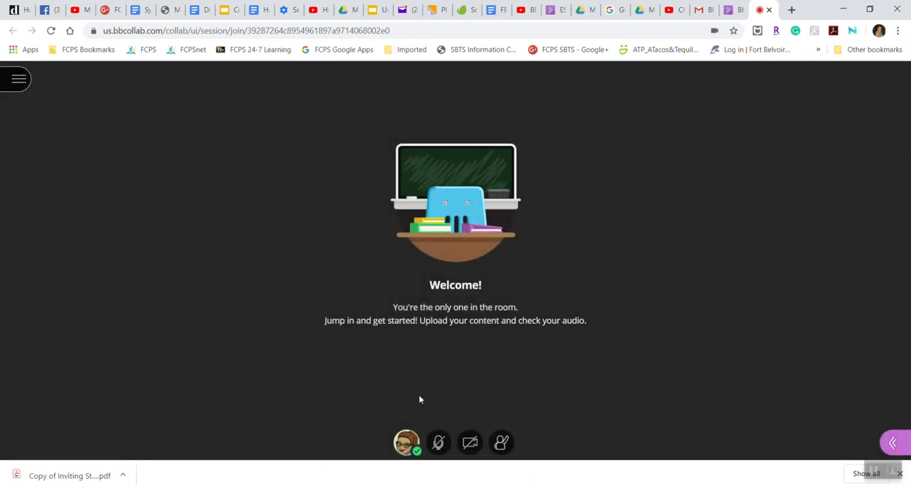
# - Leave the session, return to the scheduler, and close the session's settings to get back to the sessions list
pyautogui.click(406, 442)
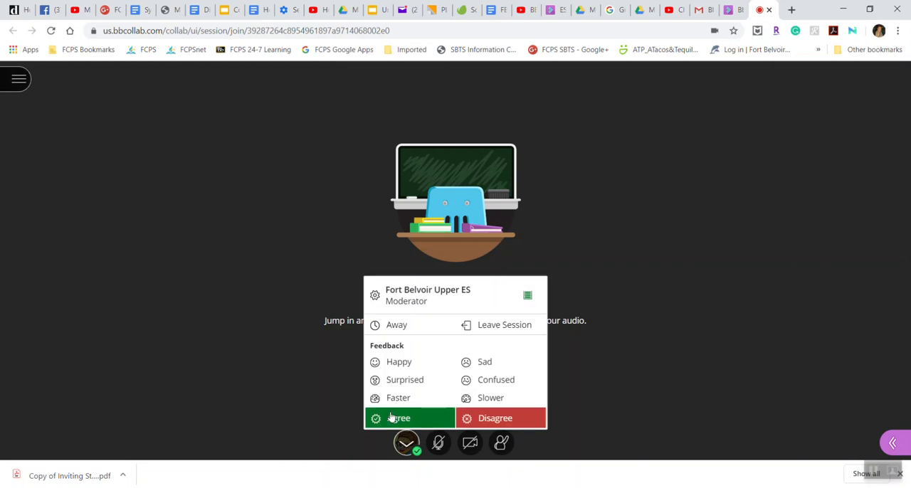
pyautogui.click(494, 327)
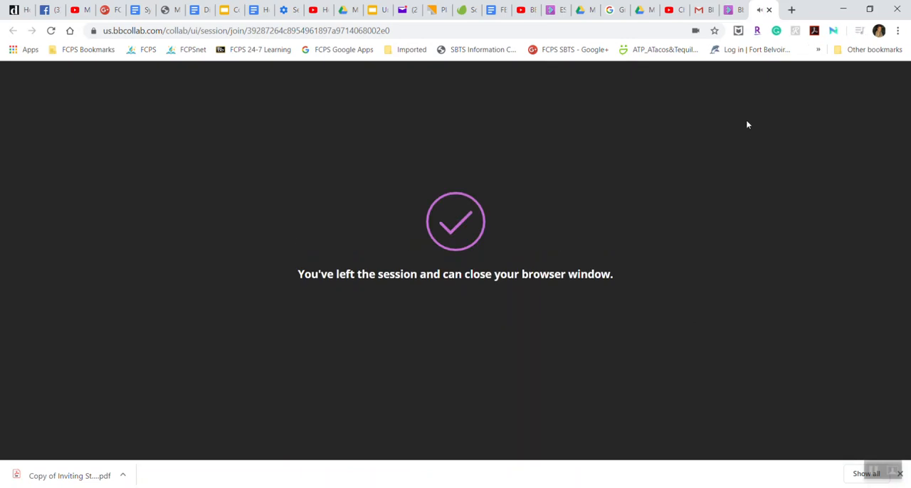
pyautogui.click(729, 10)
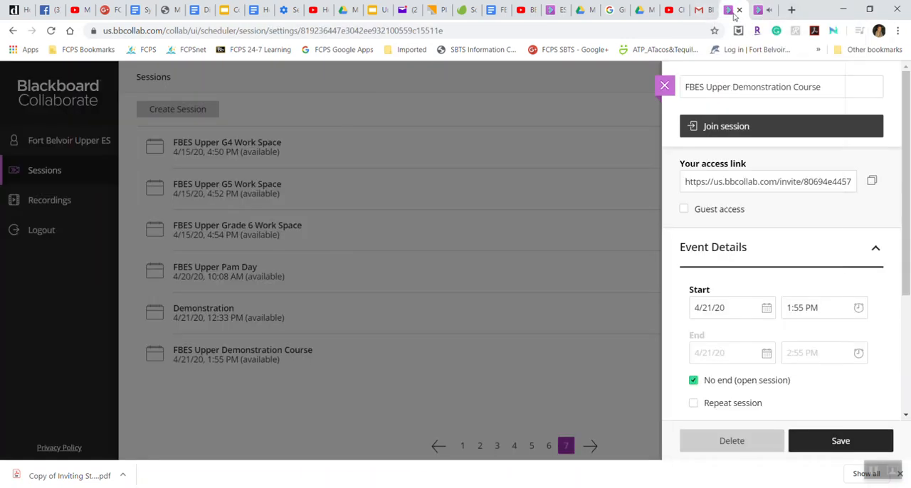
pyautogui.click(329, 397)
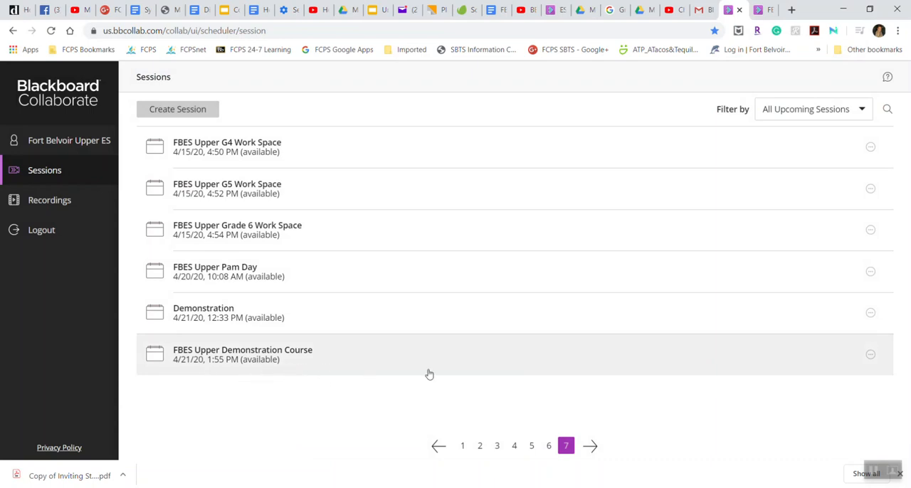
# - View the reports for the FBES Upper Demonstration Course session, close them, and review the session's other options
pyautogui.click(869, 359)
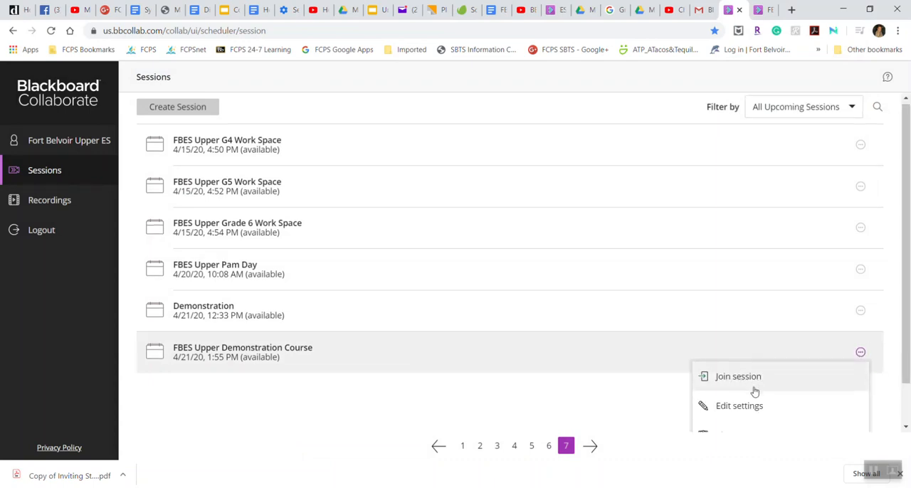
pyautogui.scroll(-1, 753, 390)
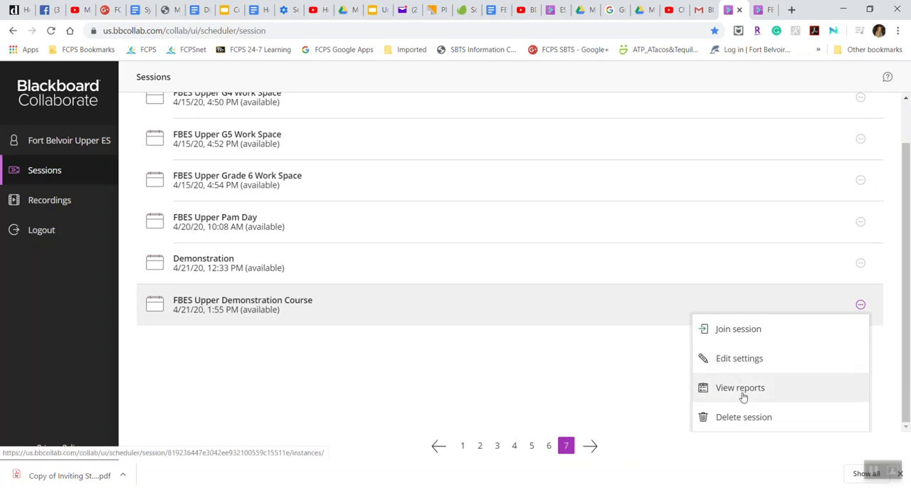
pyautogui.click(740, 389)
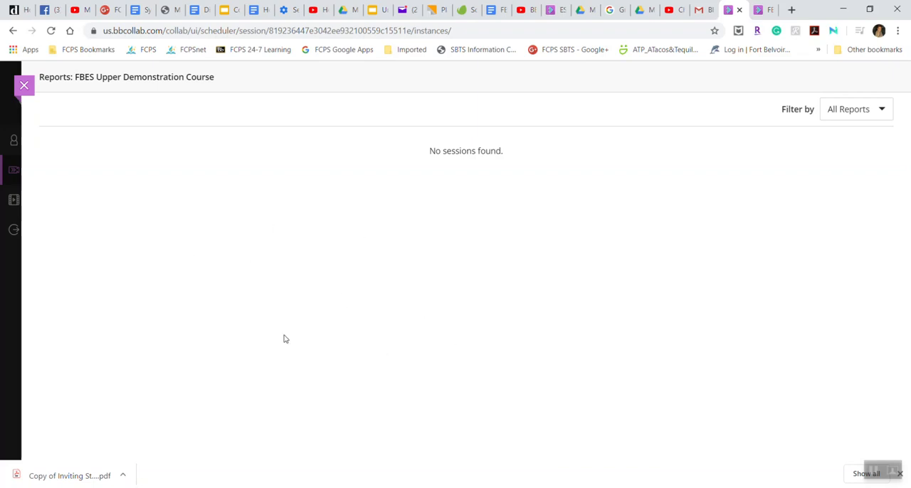
pyautogui.click(22, 88)
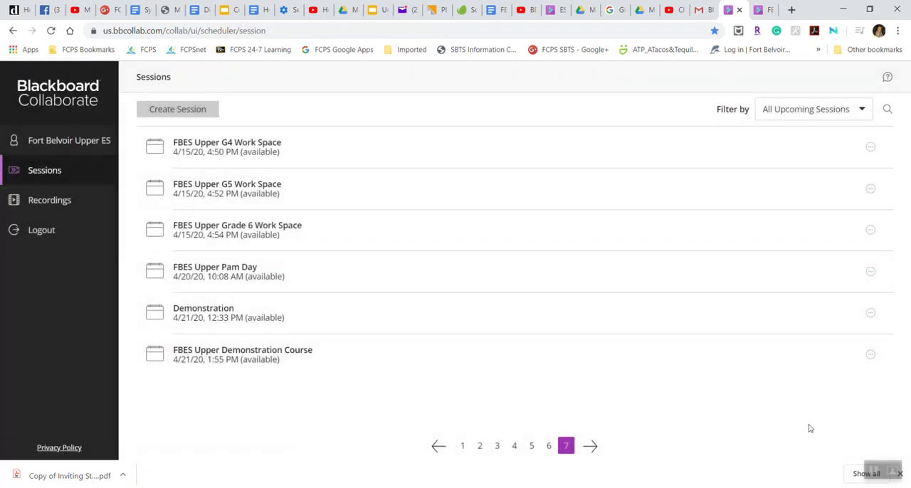
pyautogui.click(871, 356)
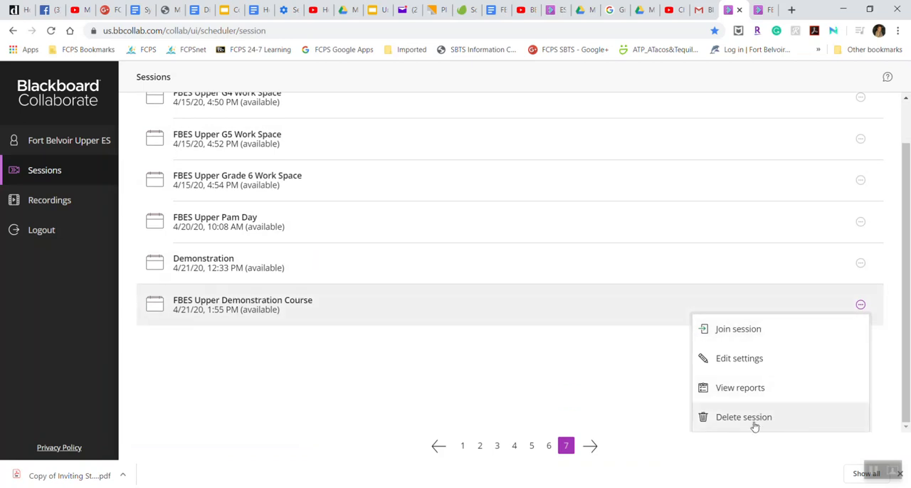
pyautogui.click(578, 402)
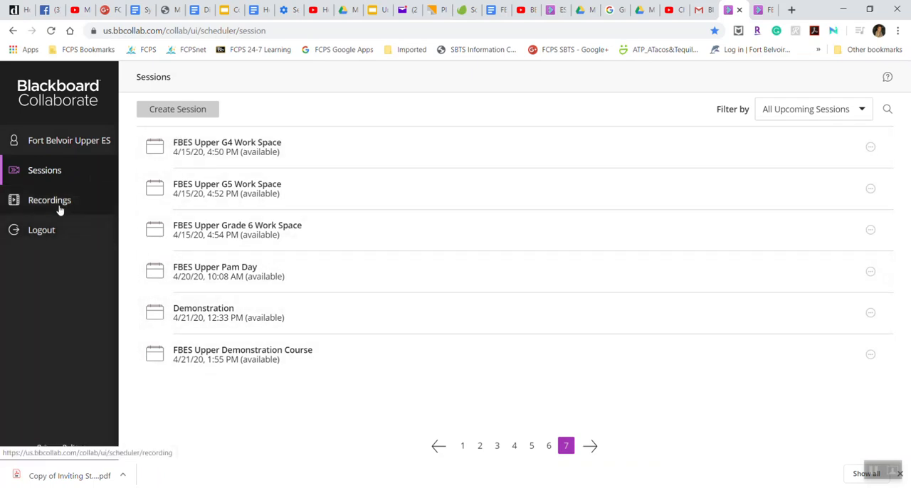
# - Review the available options for the most recent recording in the recordings list, and return to the sessions list
pyautogui.click(59, 206)
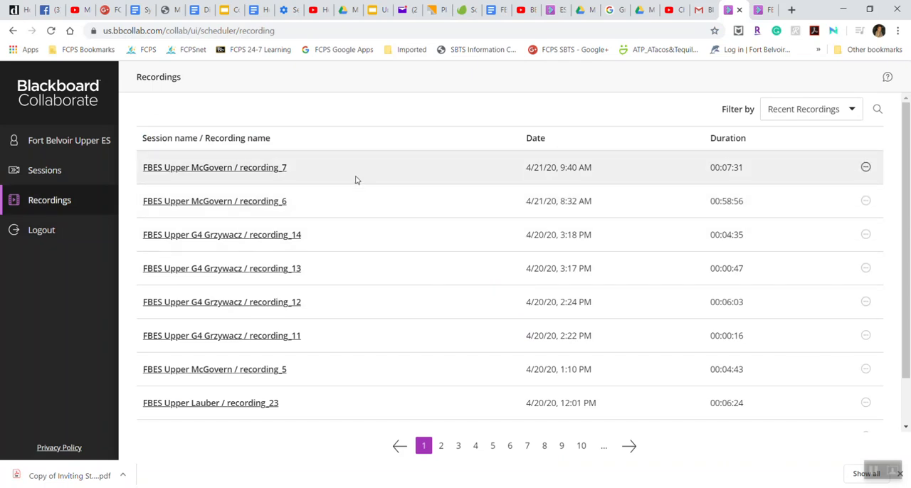
pyautogui.click(865, 168)
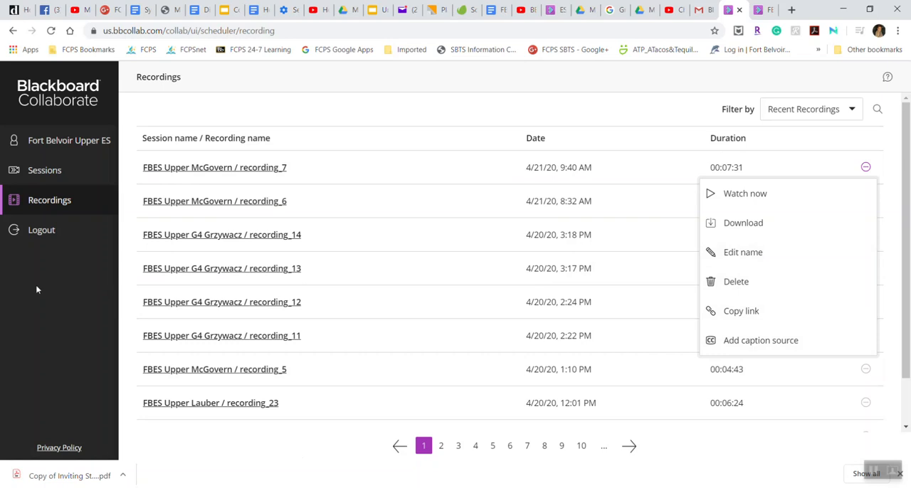
pyautogui.click(51, 168)
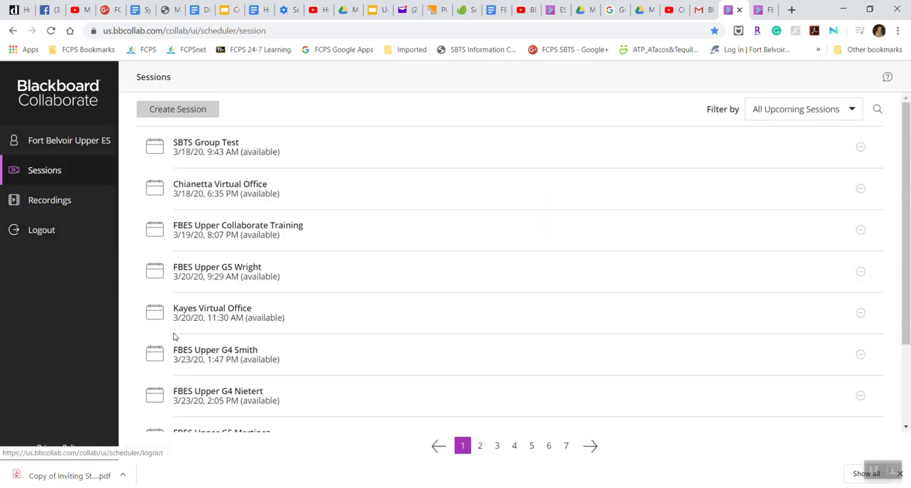